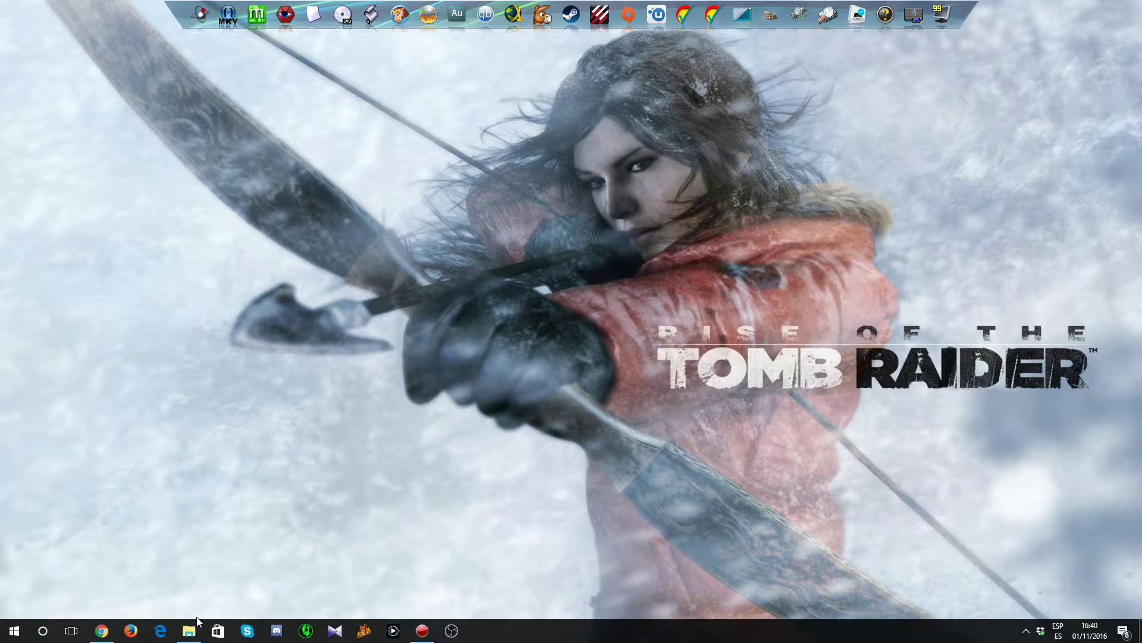
Launch yabause.exe from the Saturn emulator's Yabause folder in File Explorer and minimize the Explorer window.
left_click(189, 635)
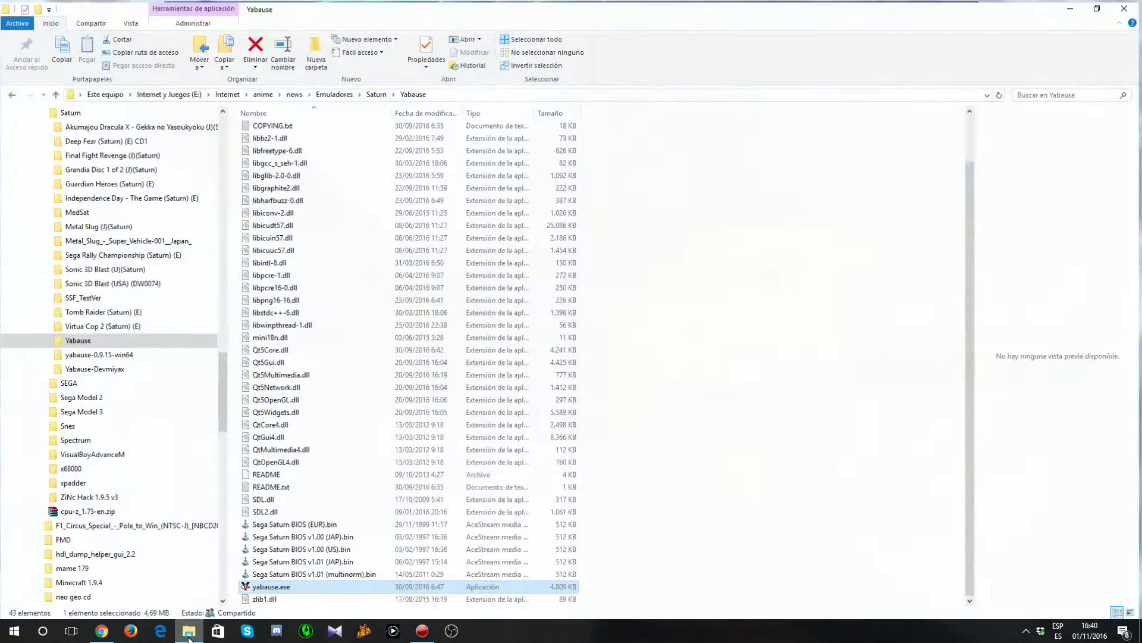
left_click(810, 392)
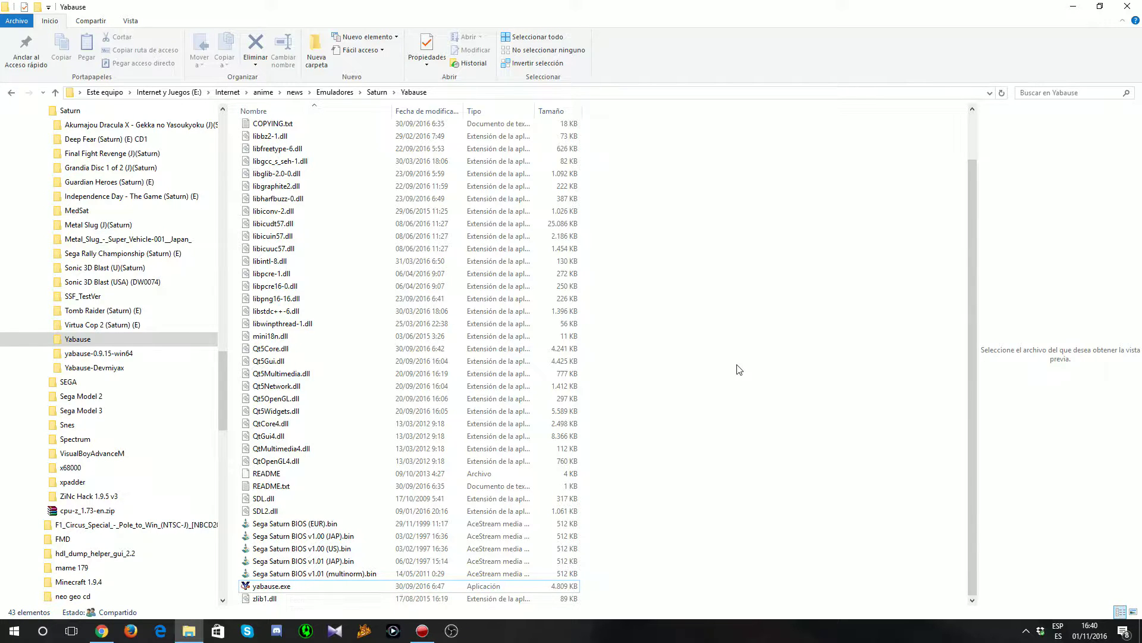
double_click(272, 587)
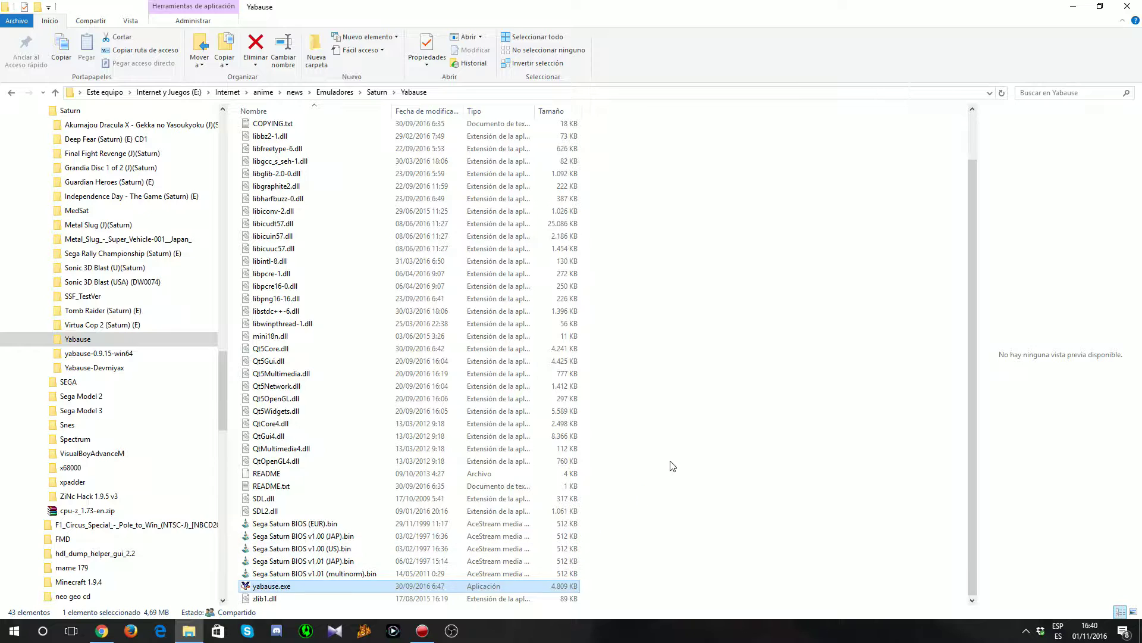
left_click(1076, 8)
left_click(1075, 8)
Enlarge the Yabause window and reposition it near the middle of the desktop.
left_click_drag(607, 158, 475, 67)
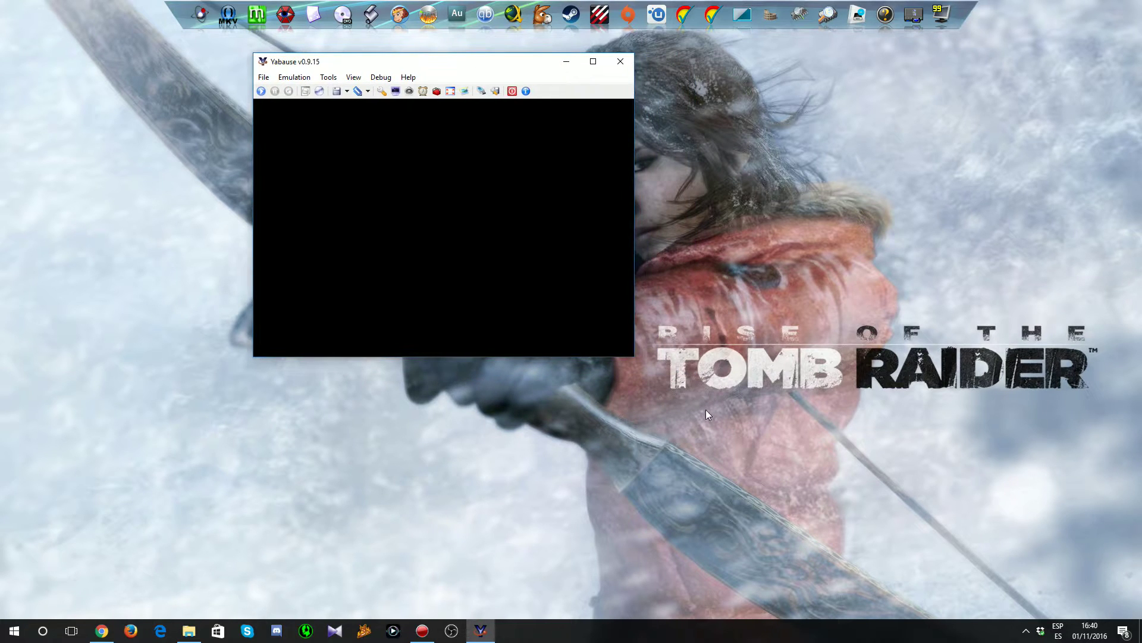
left_click_drag(636, 359, 864, 574)
left_click_drag(665, 67, 695, 81)
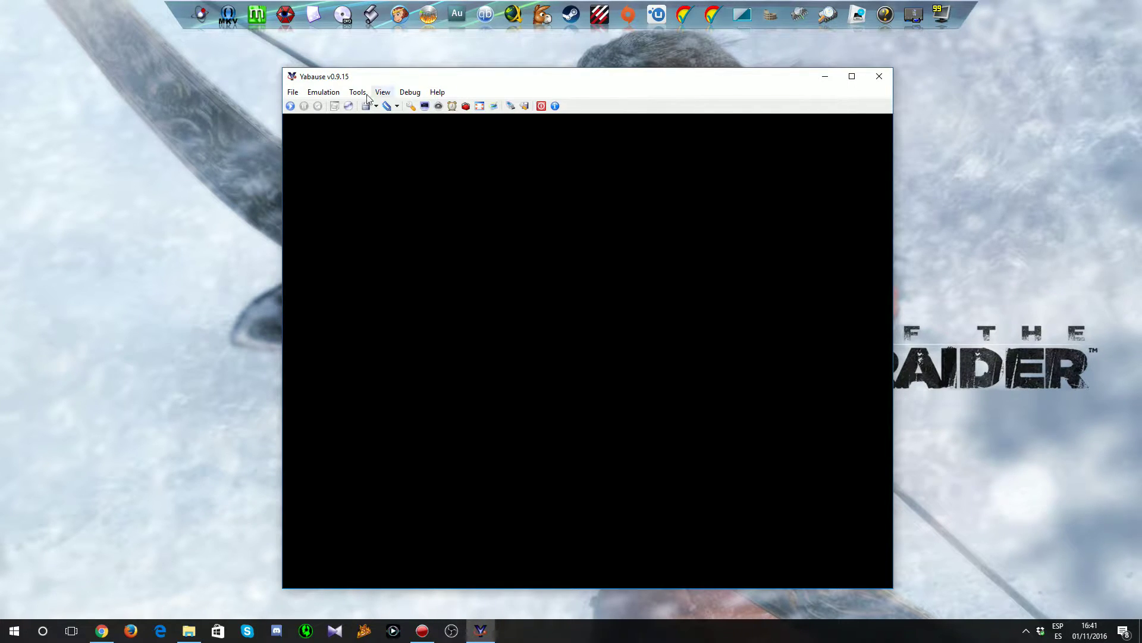
left_click(293, 92)
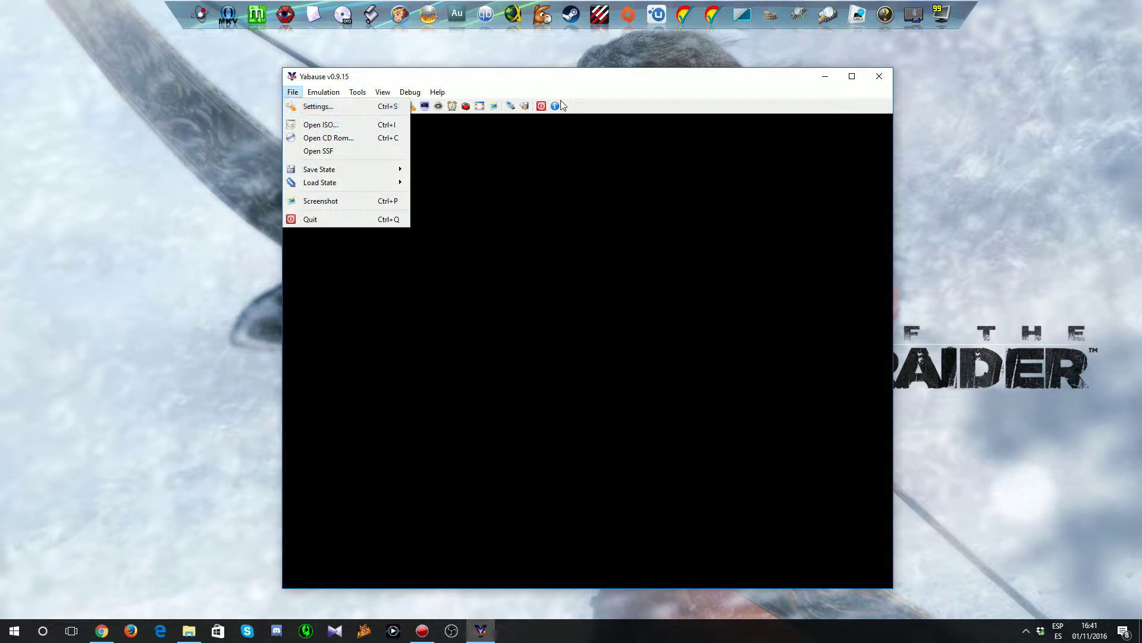
left_click(617, 95)
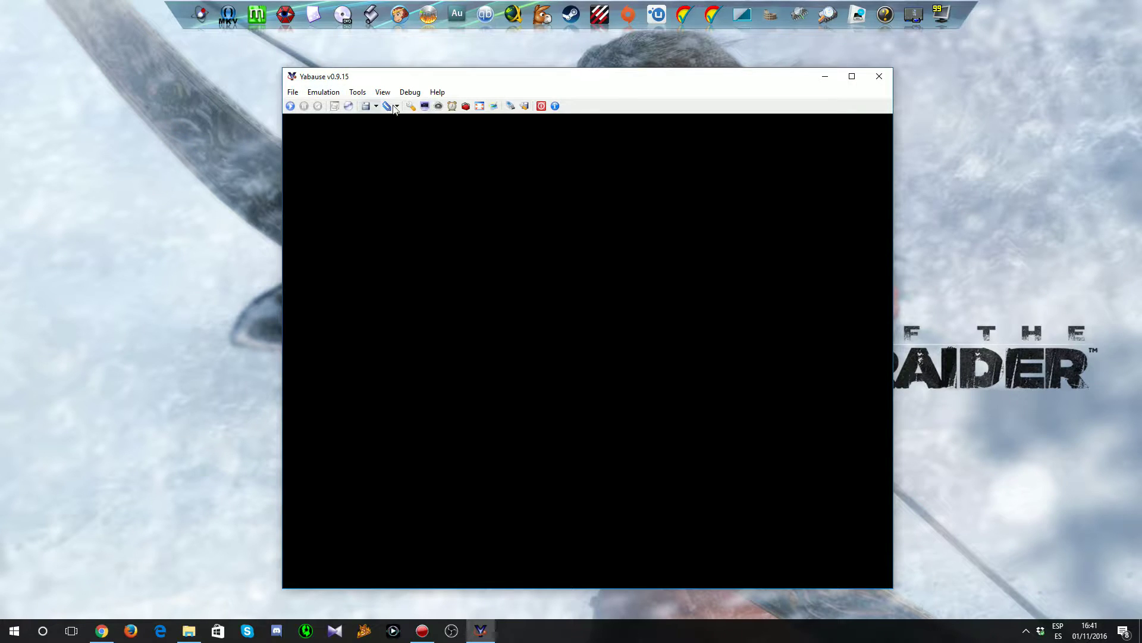
left_click(300, 94)
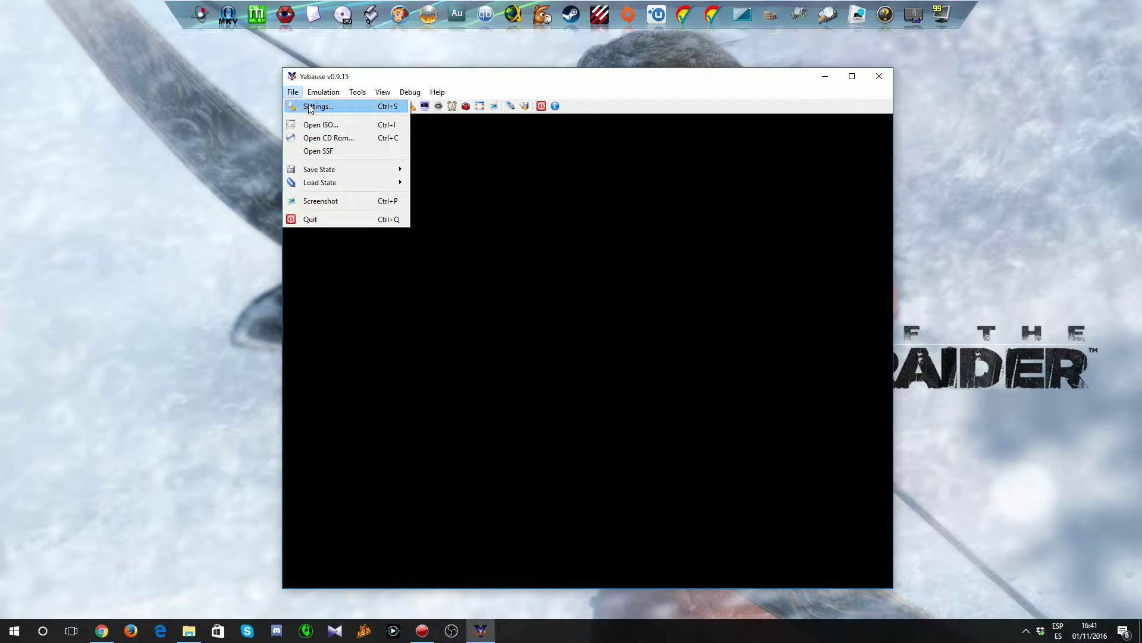
mouse_move(437, 92)
key("Escape")
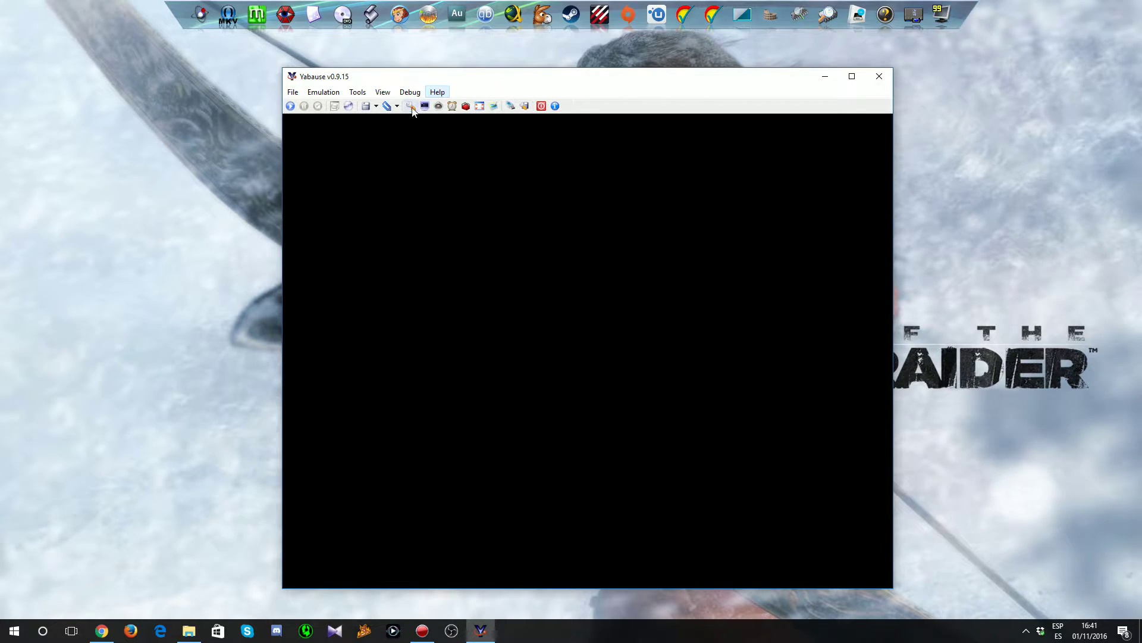
Open the emulator's settings and examine the BIOS field and the save states folder path.
left_click(412, 107)
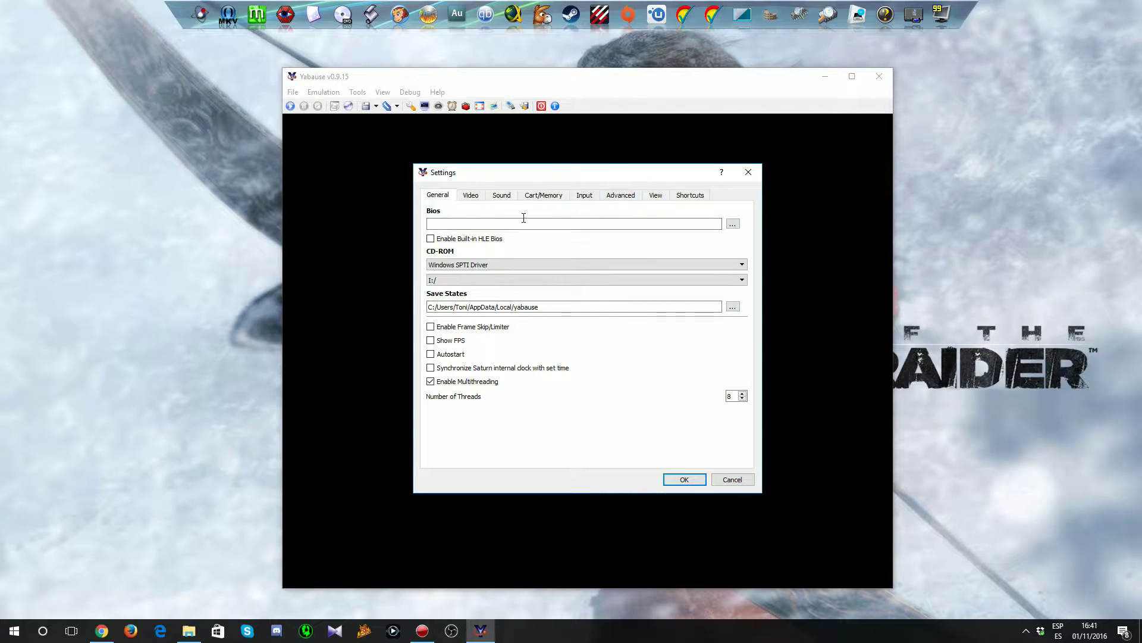
left_click(438, 226)
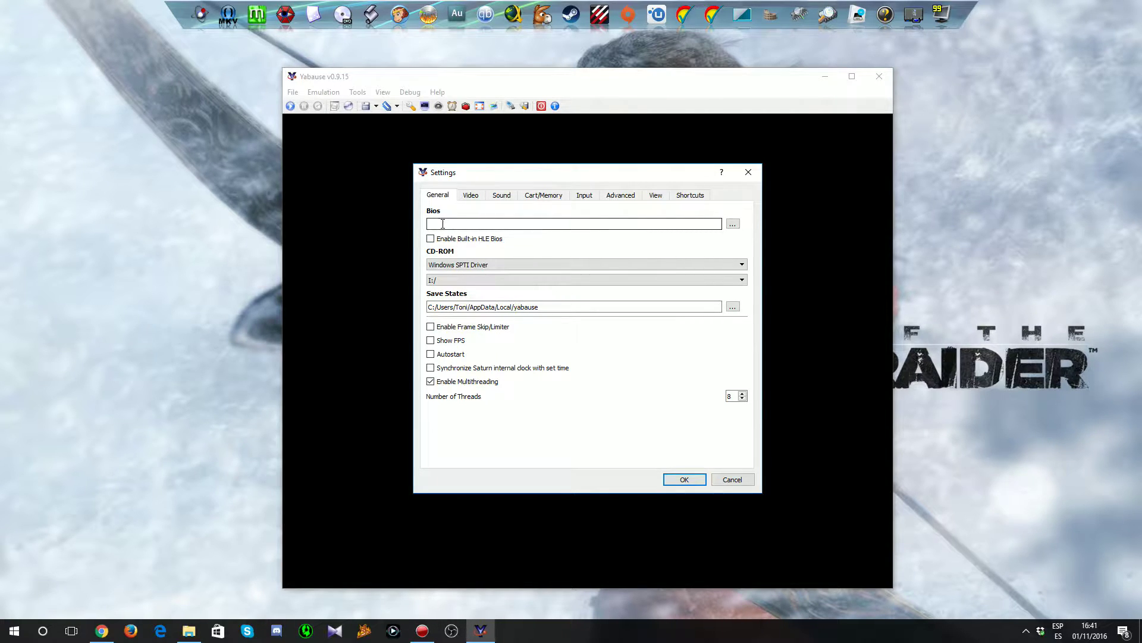
left_click(477, 306)
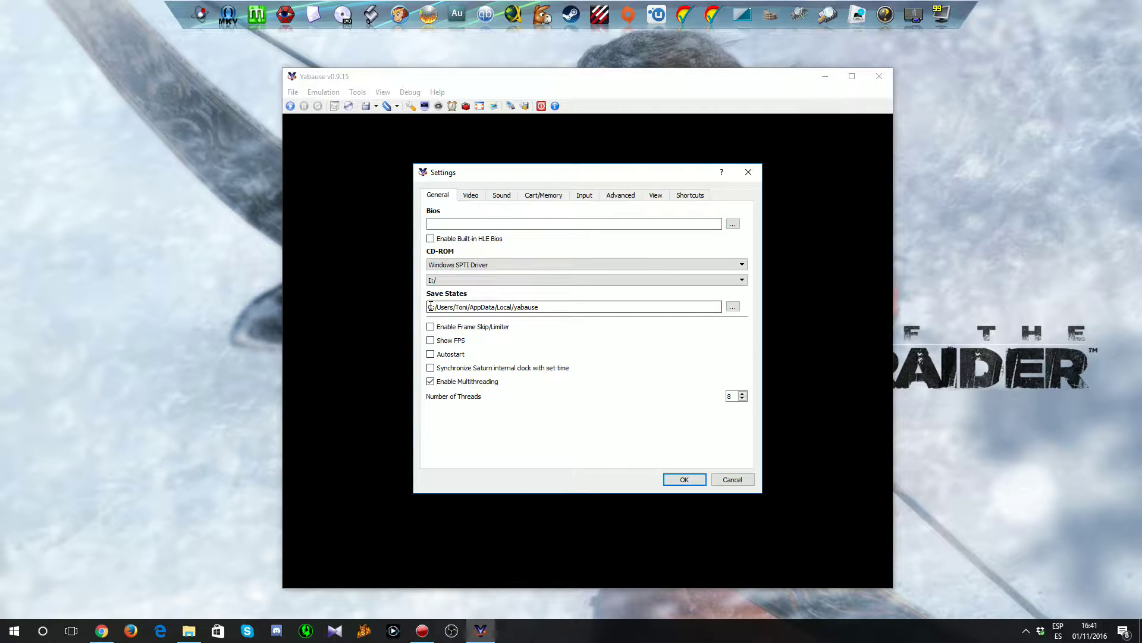
mouse_move(430, 306)
left_mouse_down()
mouse_move(550, 308)
mouse_move(425, 308)
left_mouse_up()
left_click(551, 309)
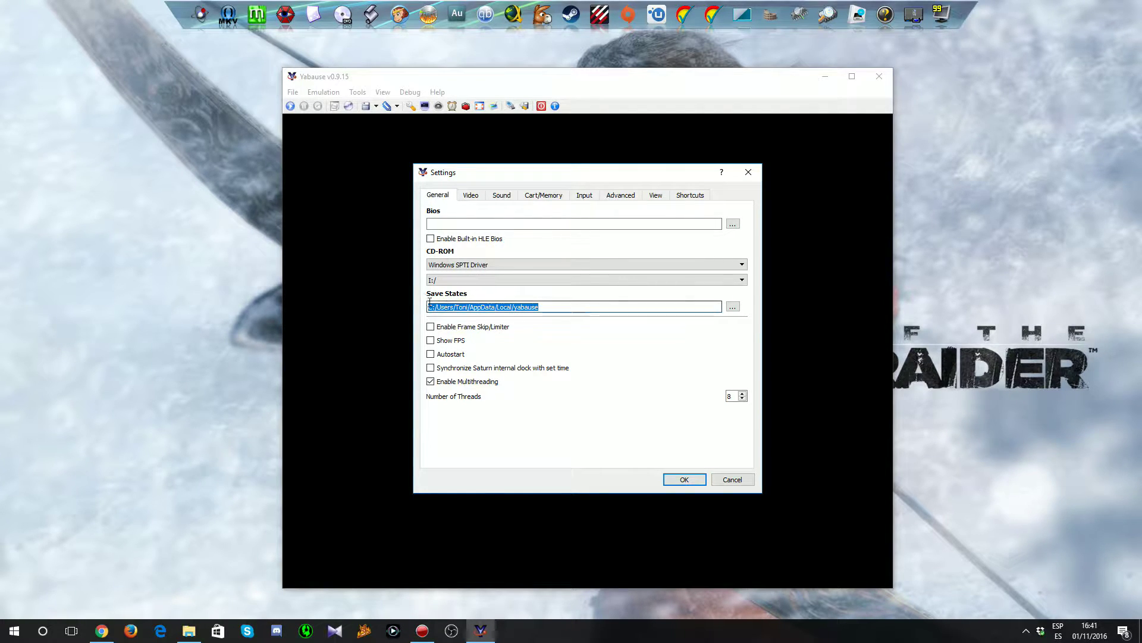
left_click(555, 306)
left_click_drag(555, 307, 425, 308)
left_click(517, 305)
double_click(523, 305)
key("End")
Check the yabause save states folder under the user's AppData/Local in File Explorer, and return to the emulator settings.
left_click(189, 630)
left_click_drag(224, 367, 231, 188)
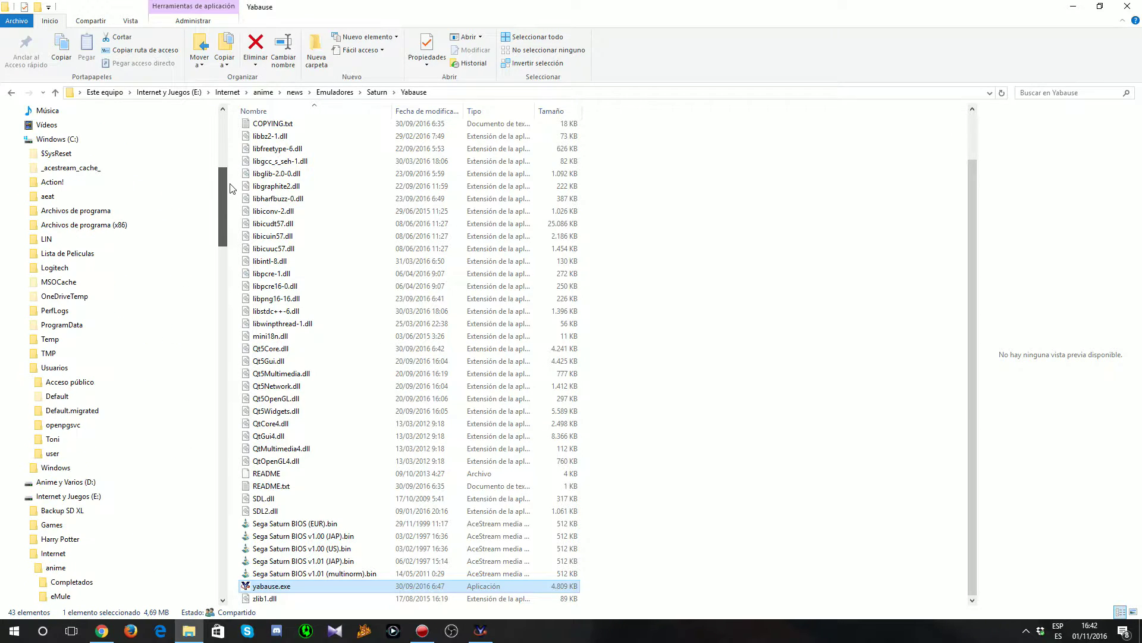
left_click(31, 438)
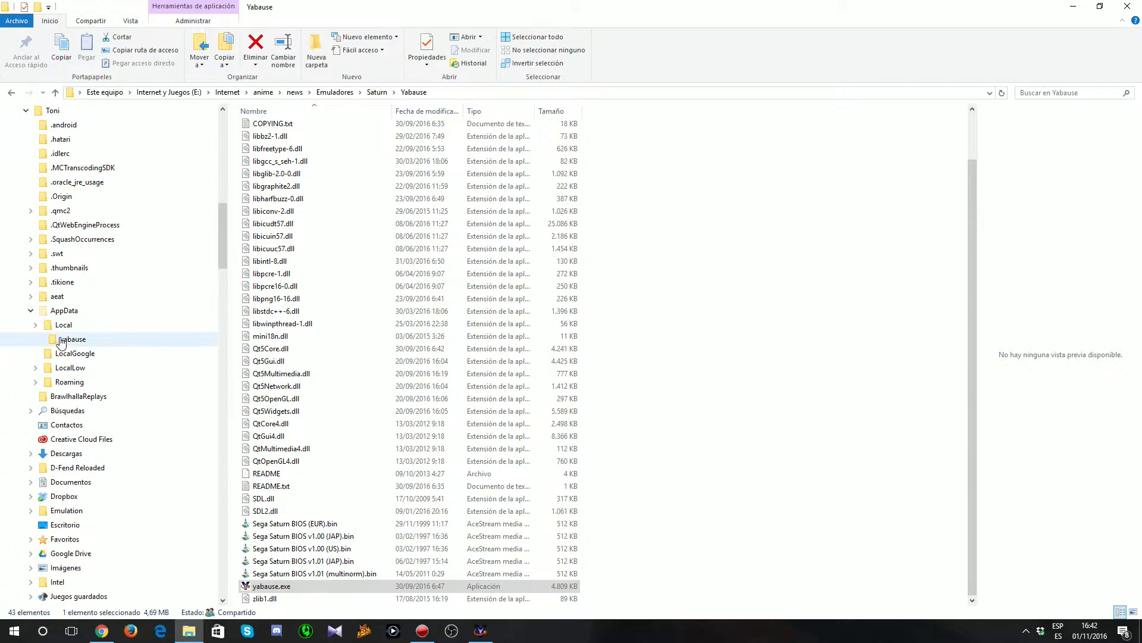
left_click(92, 337)
left_click(276, 133)
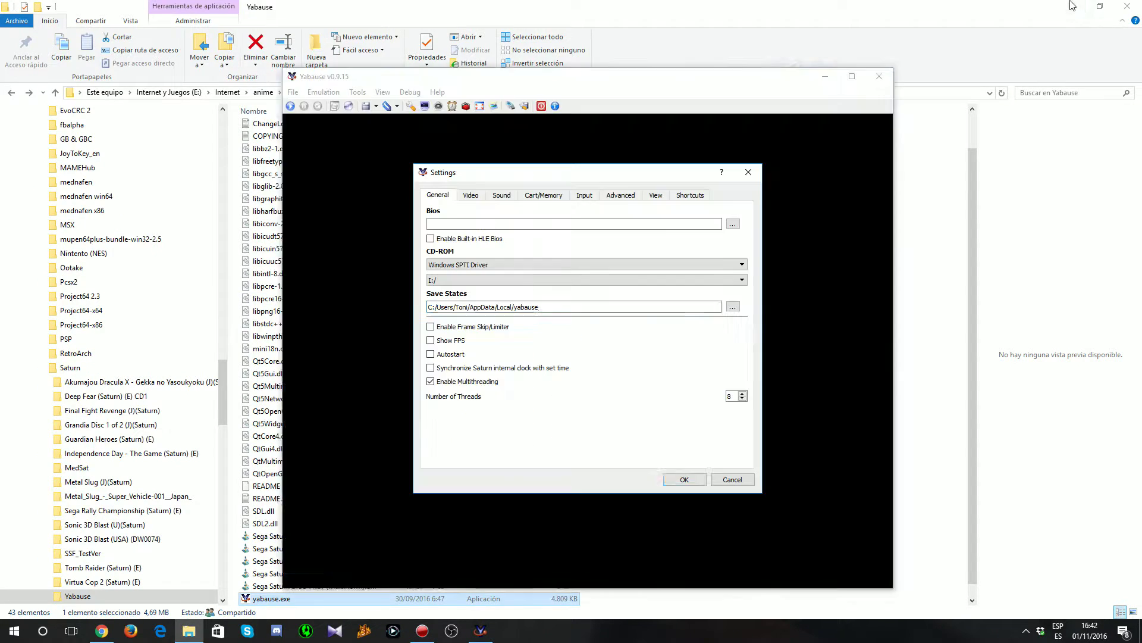
left_click(1073, 6)
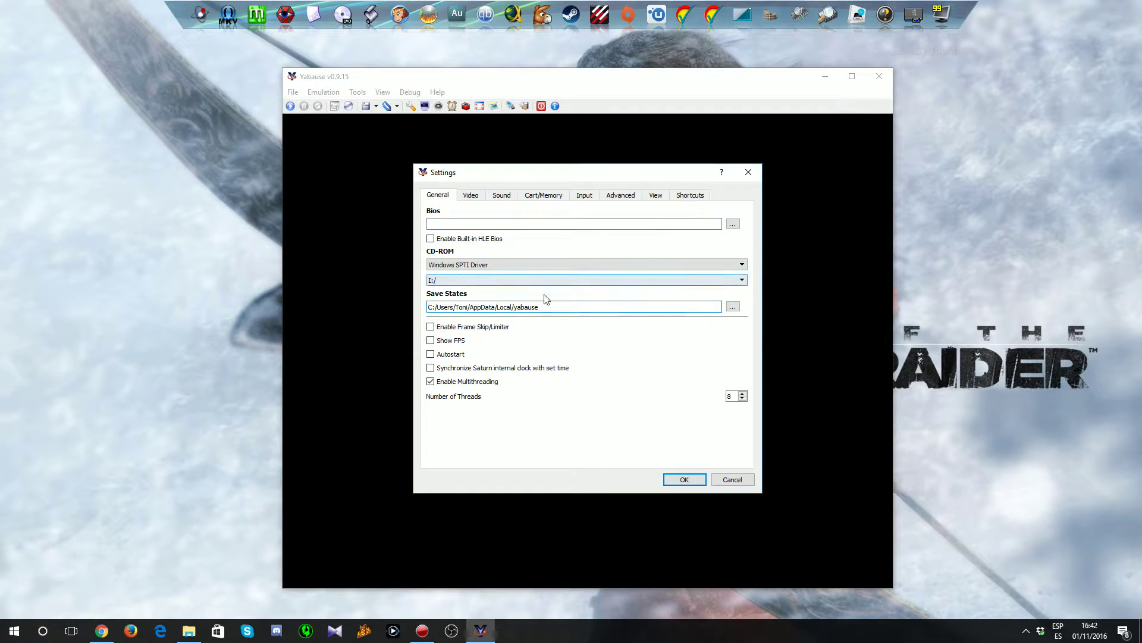
Set the BIOS file to Sega Saturn BIOS v1.01 (multinorm).bin from the Yabause folder.
left_click(443, 224)
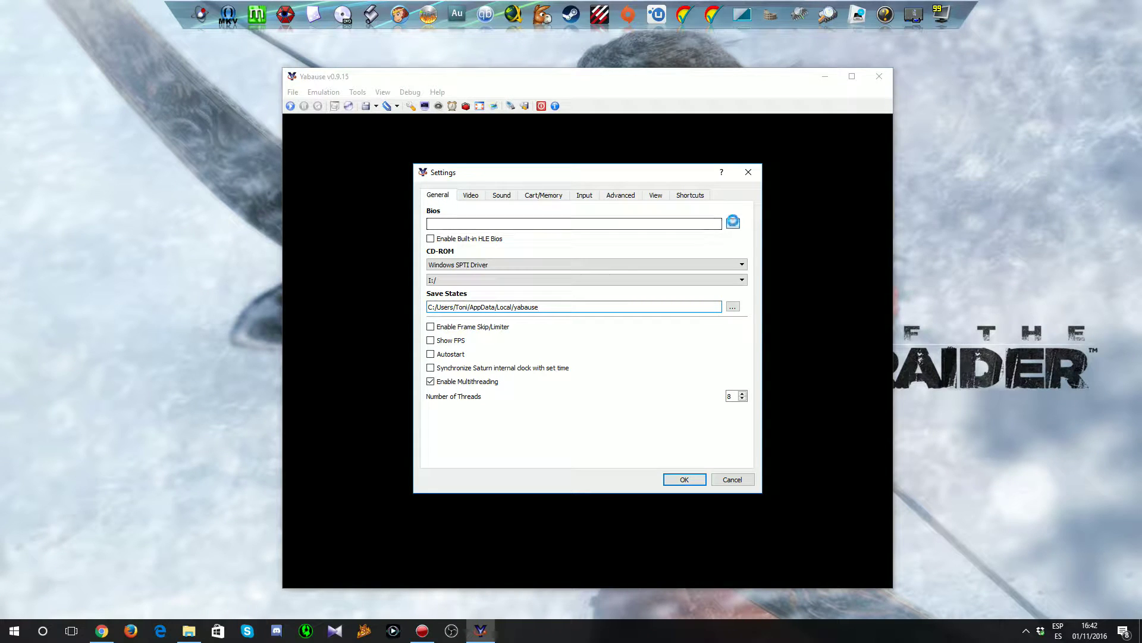
left_click(733, 223)
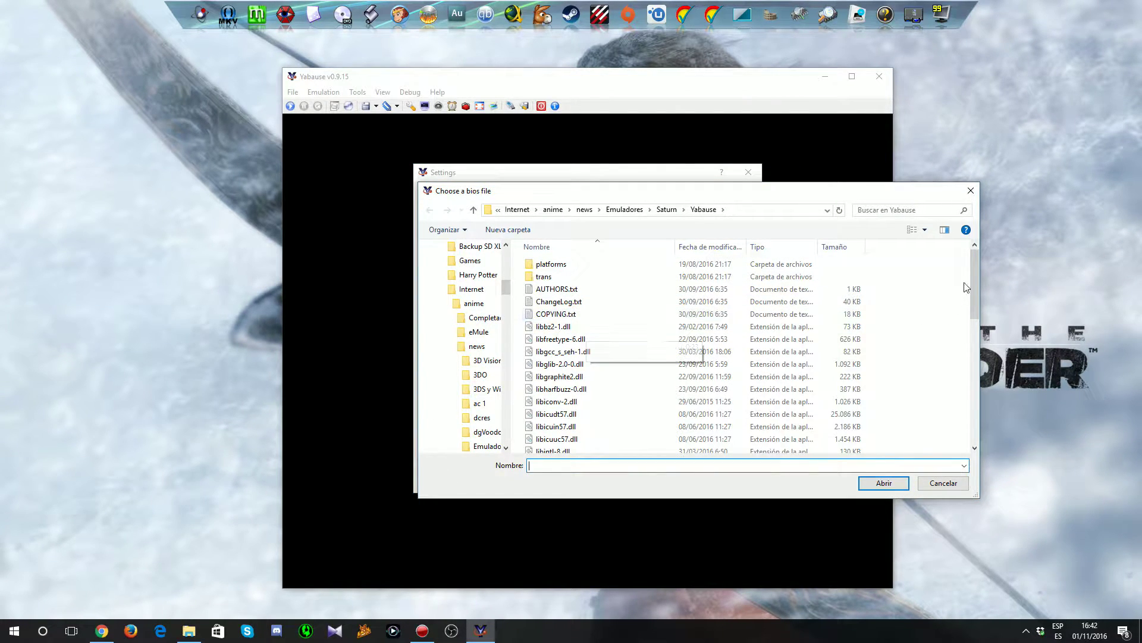
left_click_drag(976, 275, 983, 407)
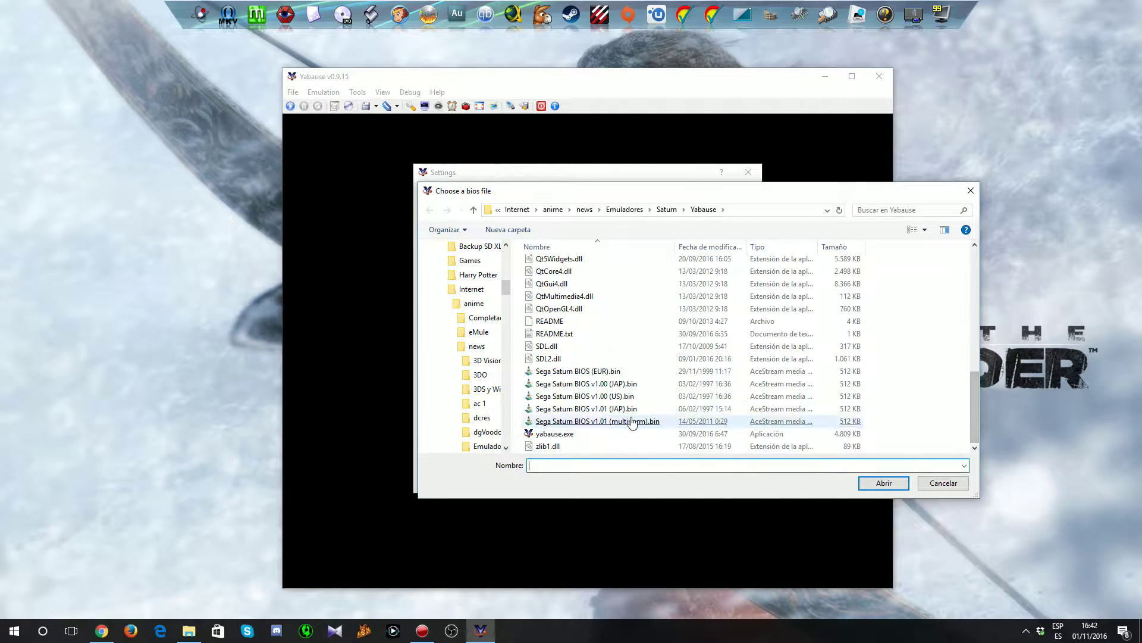
double_click(616, 422)
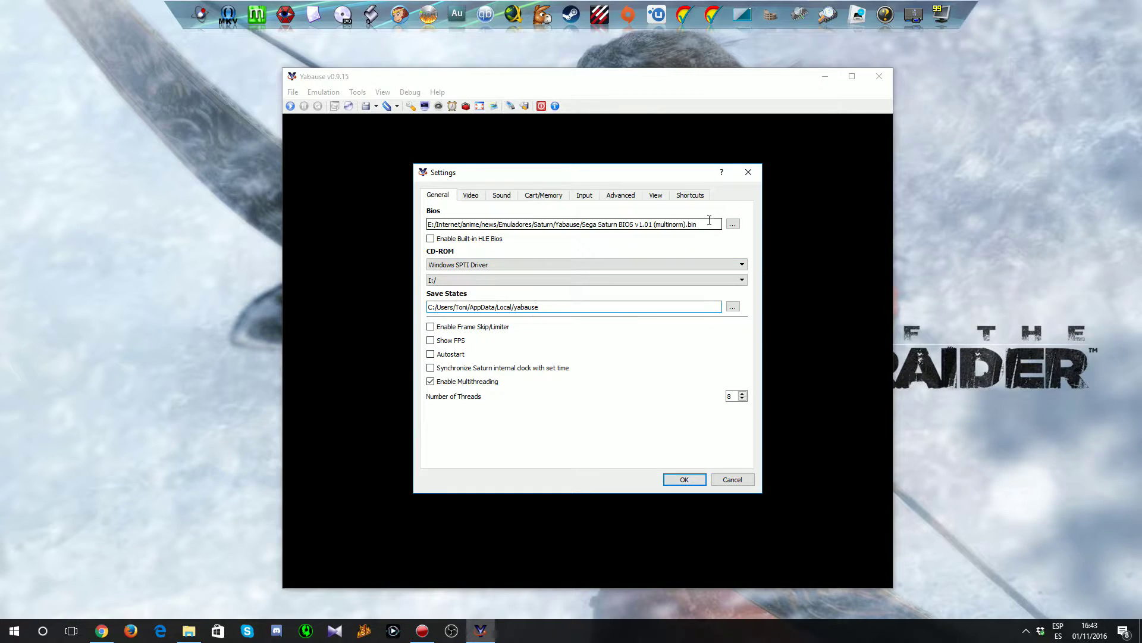
left_click_drag(709, 220, 483, 205)
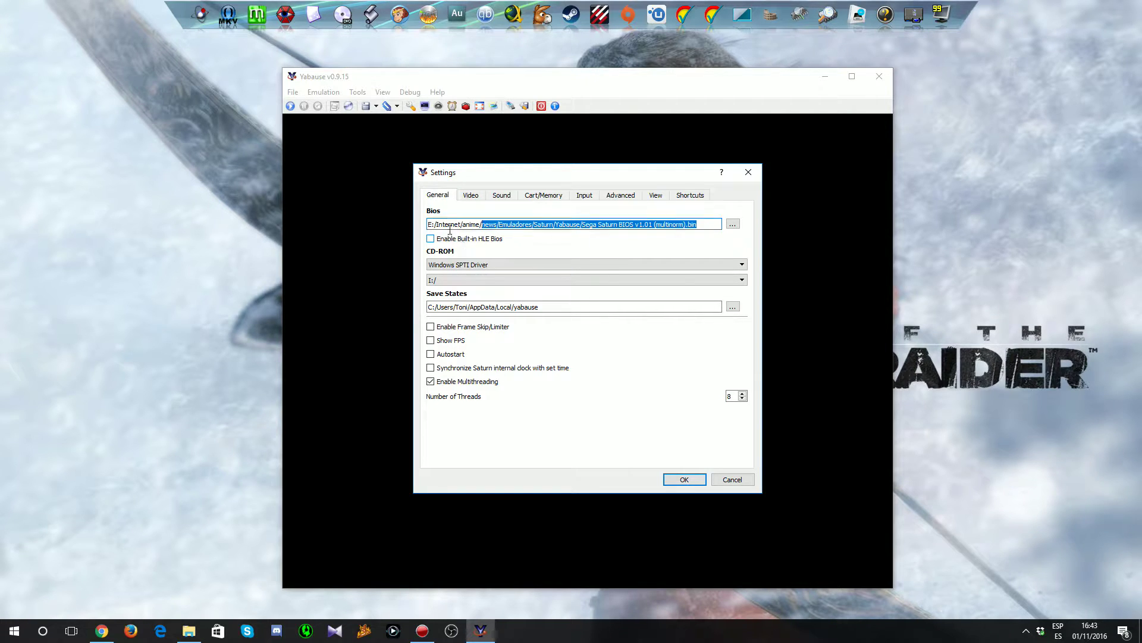
left_click(483, 239)
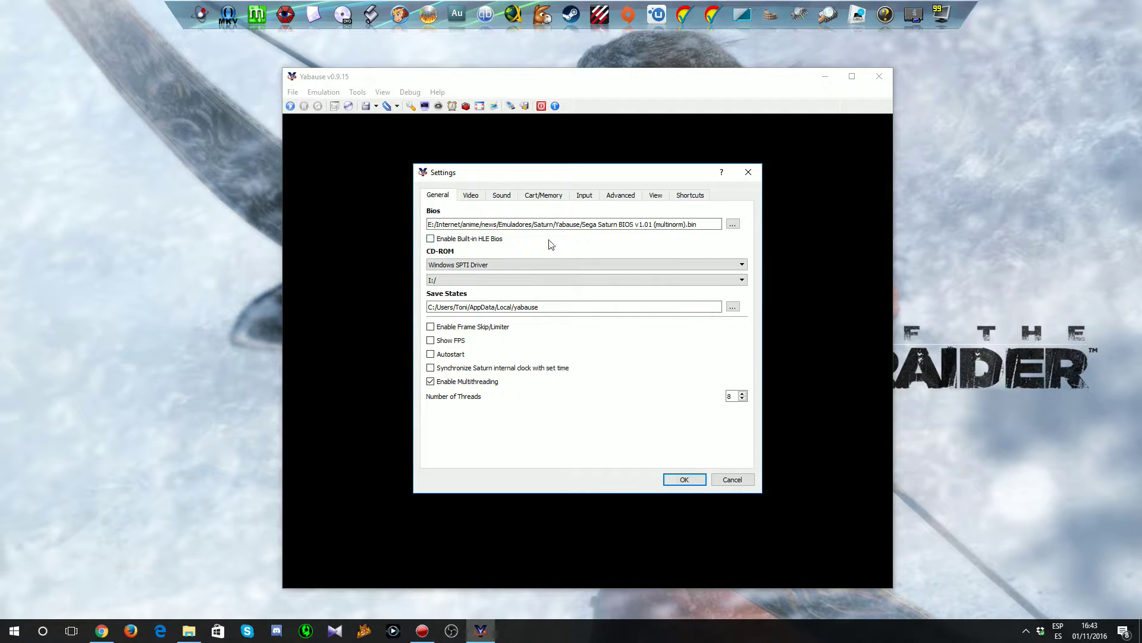
left_click_drag(700, 223, 520, 224)
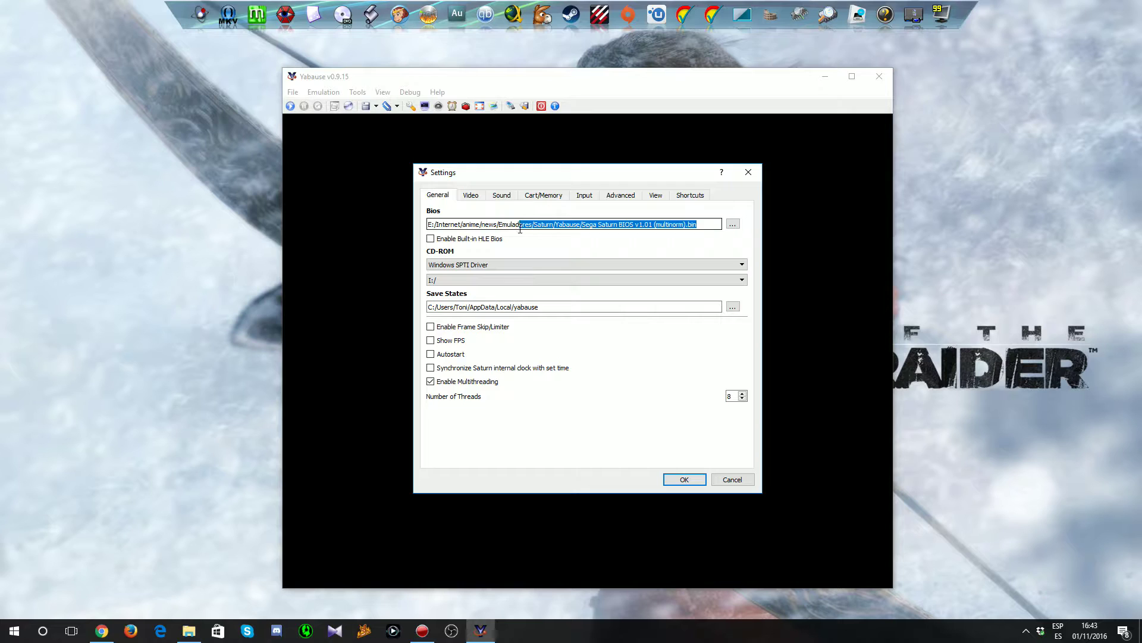
left_click(515, 226)
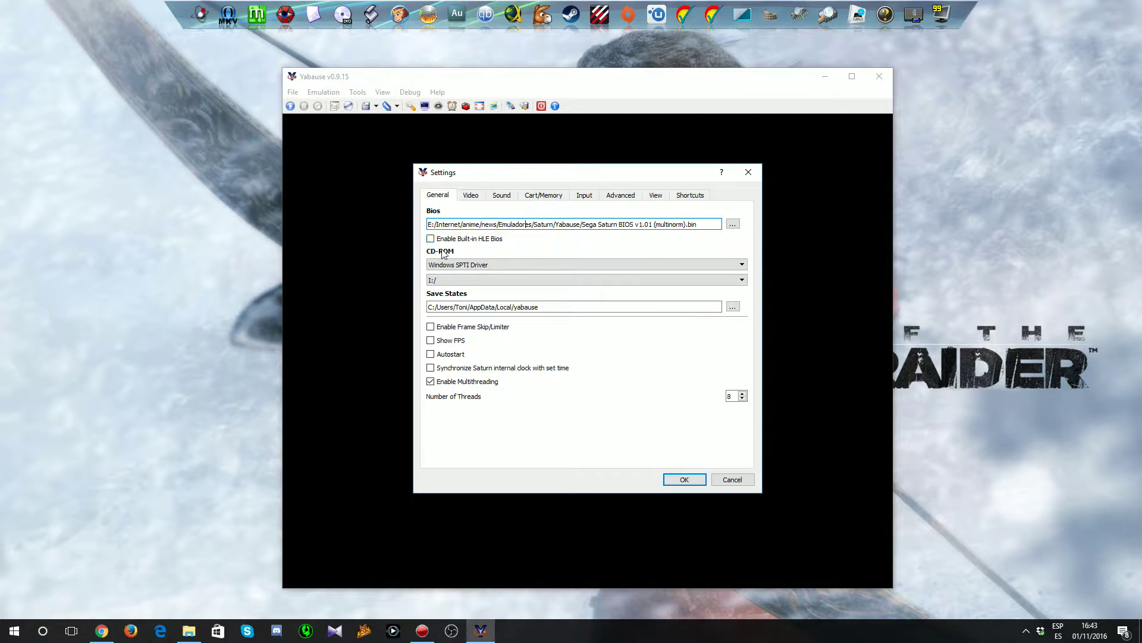
Try the ISO-File Virtual Drive as CD-ROM driver, and switch back to Windows SPTI Driver with drive I:/.
left_click(466, 265)
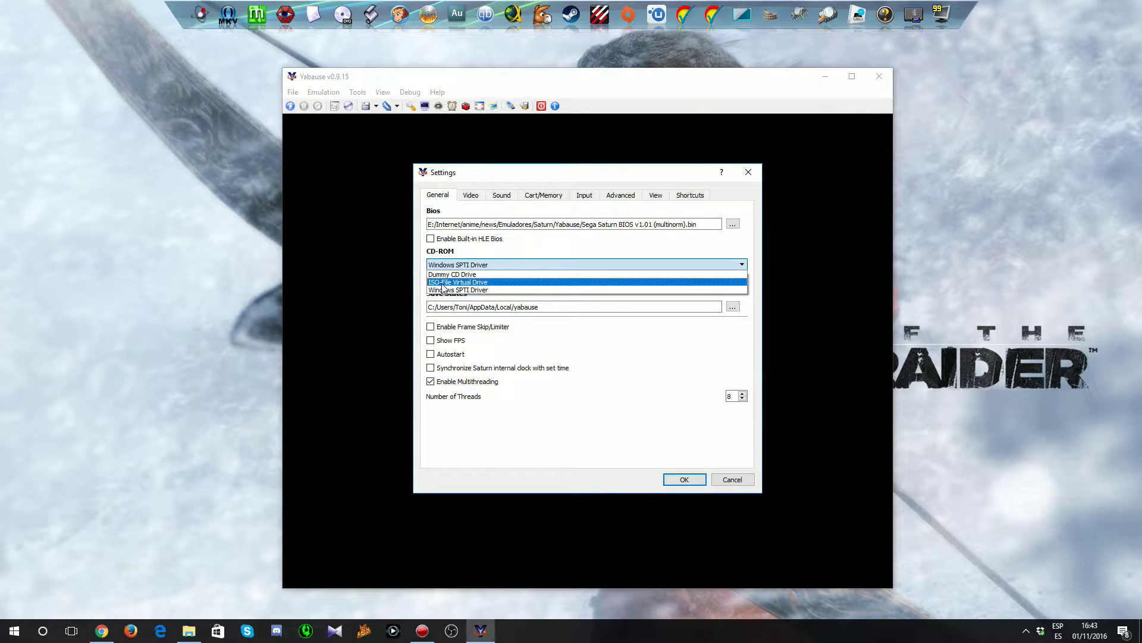
left_click(451, 283)
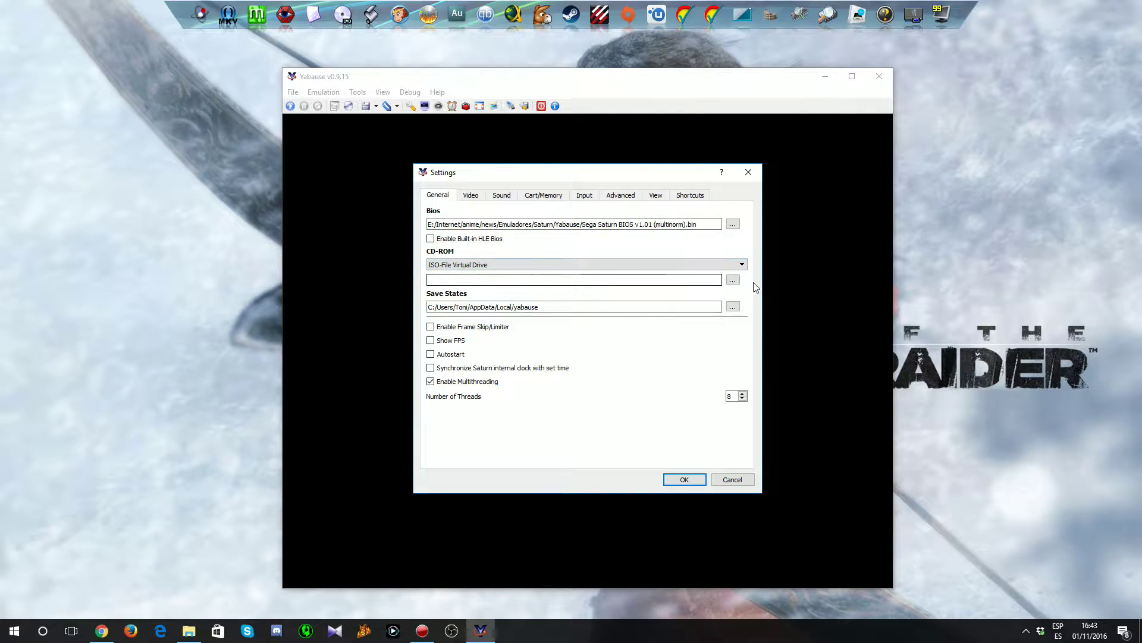
left_click(441, 267)
left_click(444, 290)
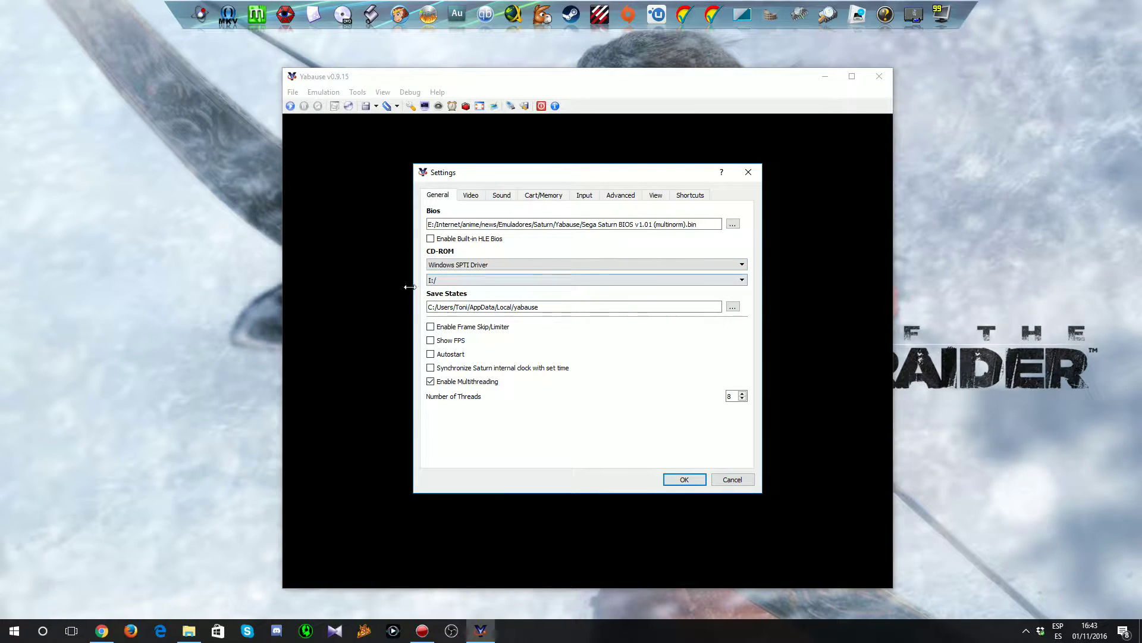
left_click(454, 279)
left_click(454, 278)
left_click_drag(532, 307, 476, 306)
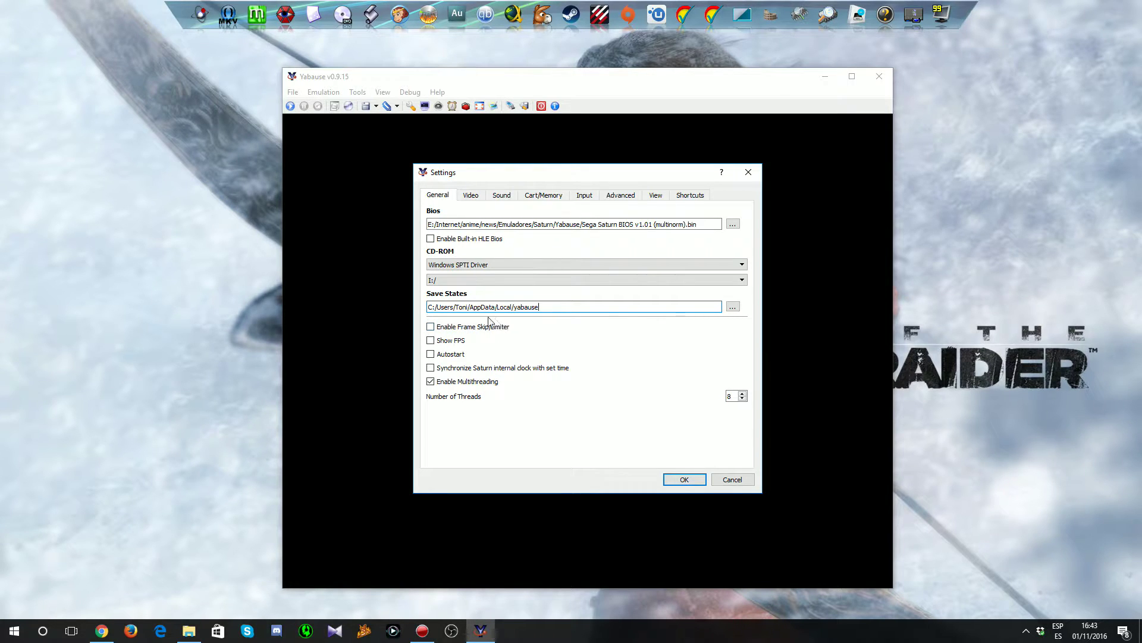
Enable Frame Skip/Limiter and Show FPS in the general settings.
left_click(441, 328)
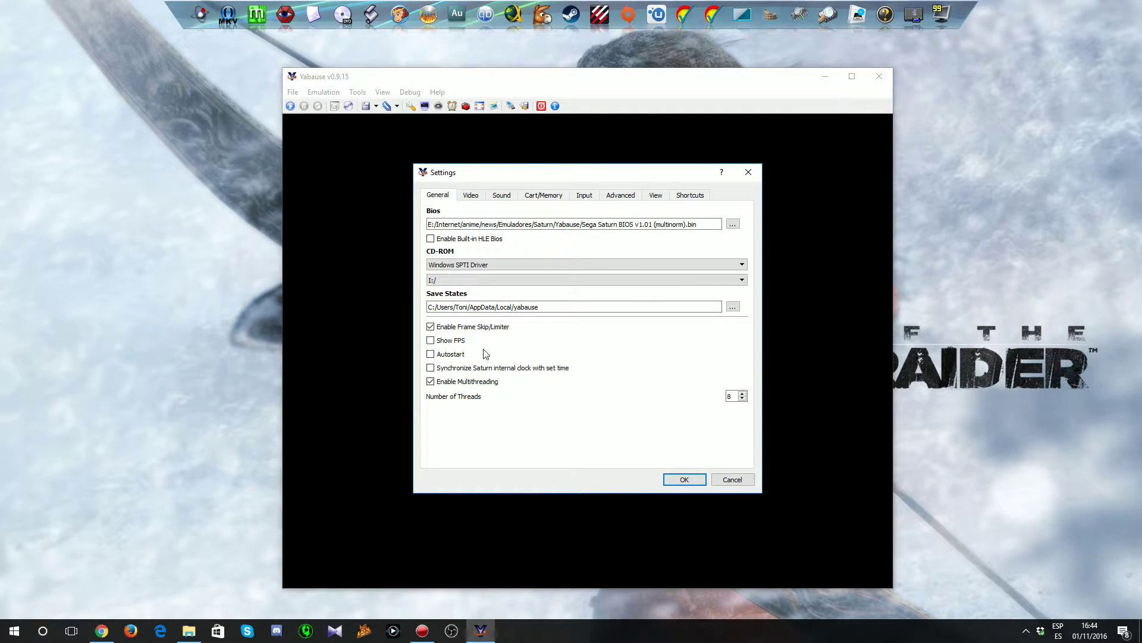
left_click(448, 344)
Set the CD-ROM to ISO-File Virtual Drive with Final Fight Revenge (J).cue, and switch it back to Windows SPTI Driver.
left_click(455, 272)
left_click(454, 279)
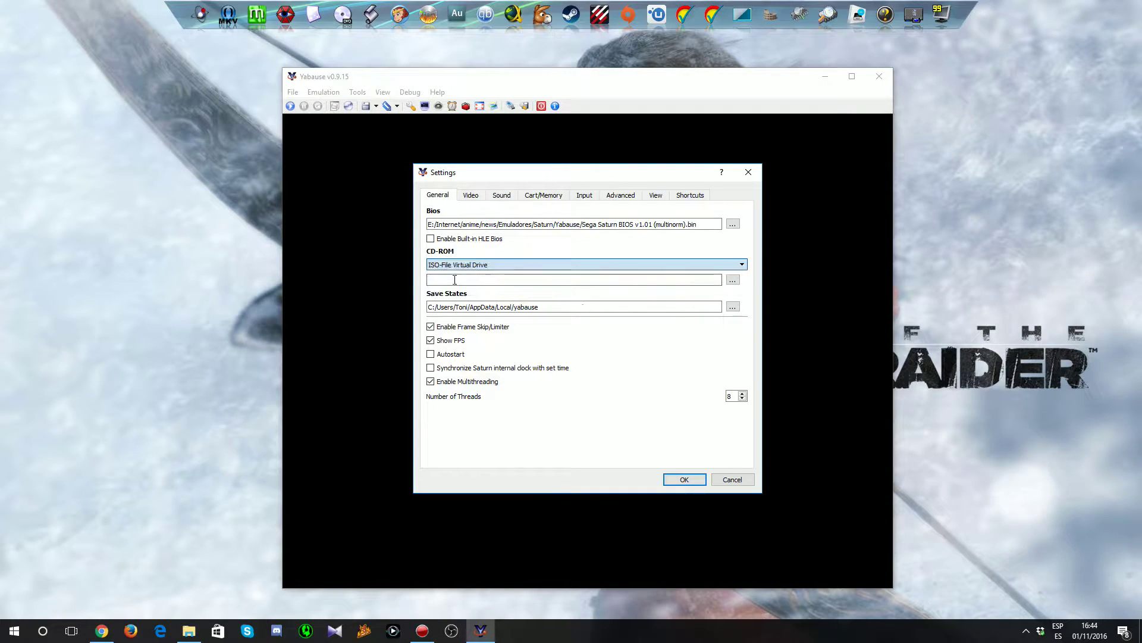
left_click(733, 280)
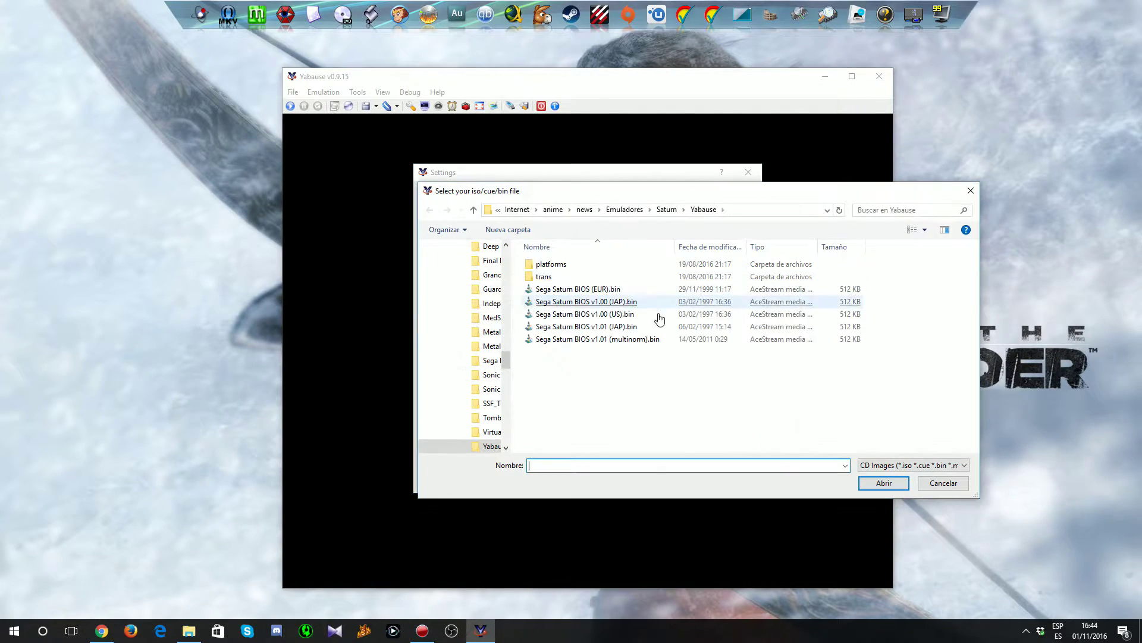
left_click_drag(506, 361, 507, 350)
left_click(492, 374)
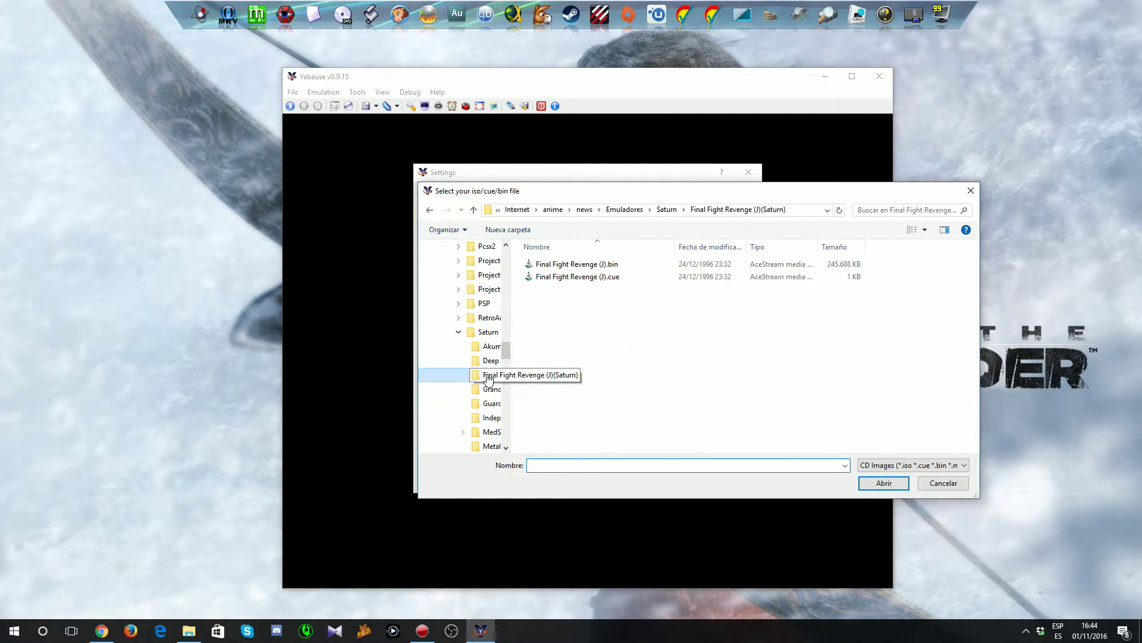
left_click(599, 285)
double_click(598, 284)
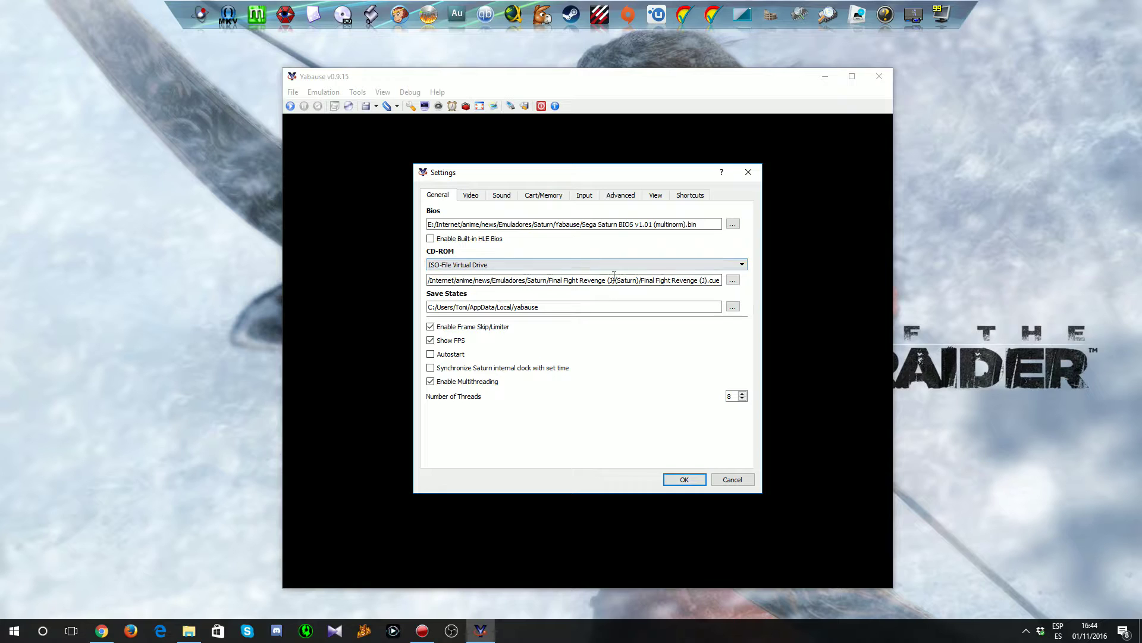
left_click(452, 265)
left_click(456, 290)
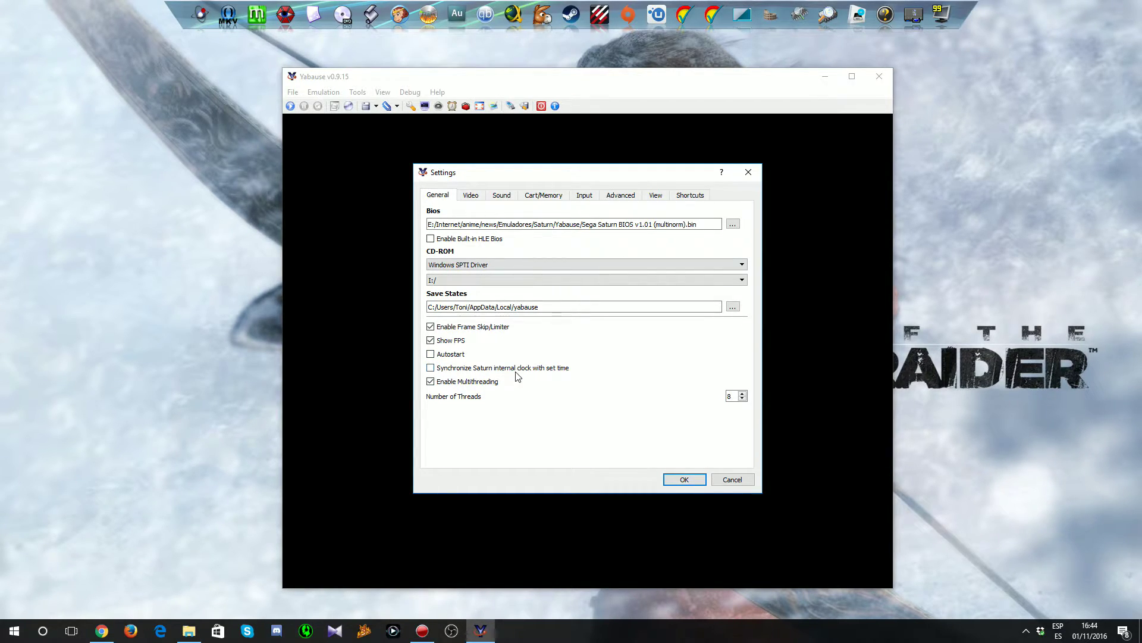
Enable synchronizing the Saturn internal clock with the set time and set its date to 01/11/2016.
left_click(431, 368)
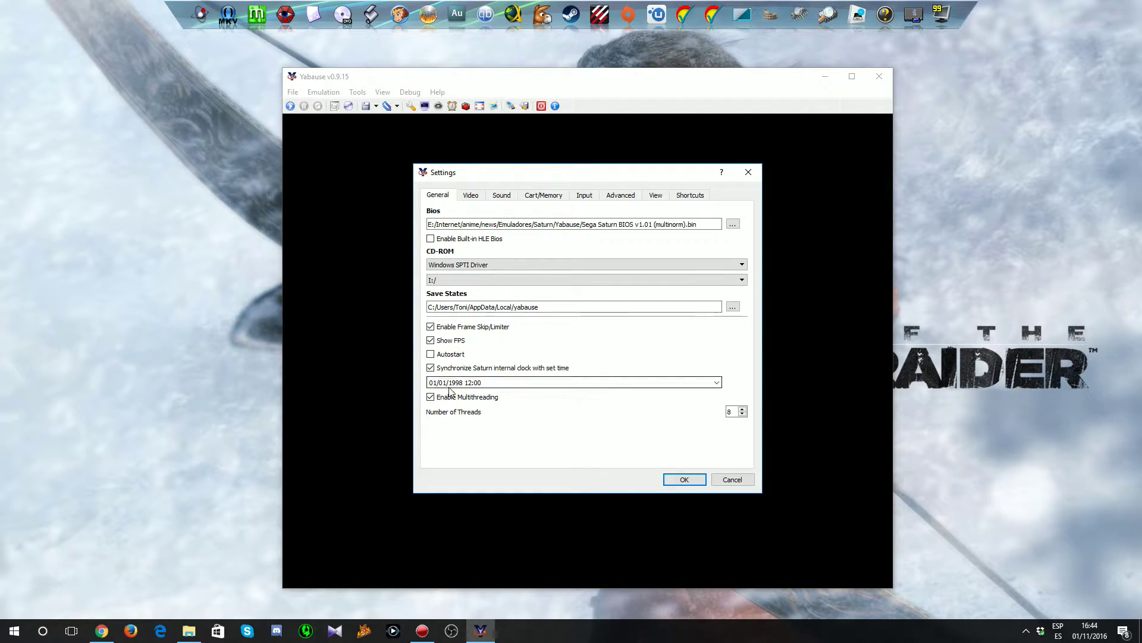
type("11/")
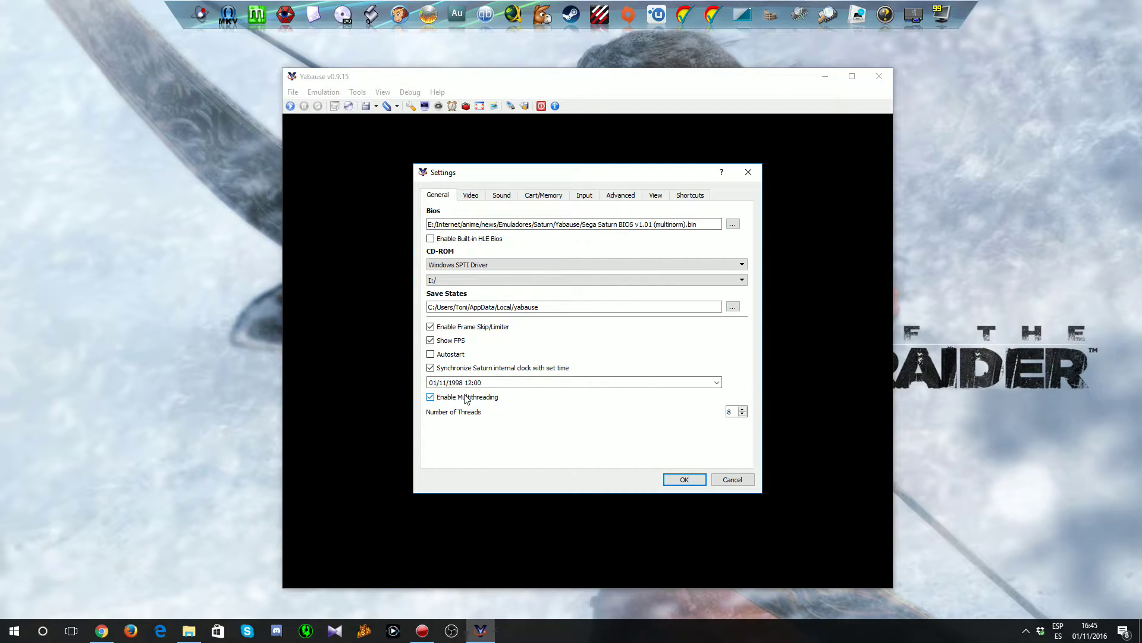
type("2016")
In the video settings, keep Software Video Interface as the video core and enable Bilinear Filtering.
left_click(471, 195)
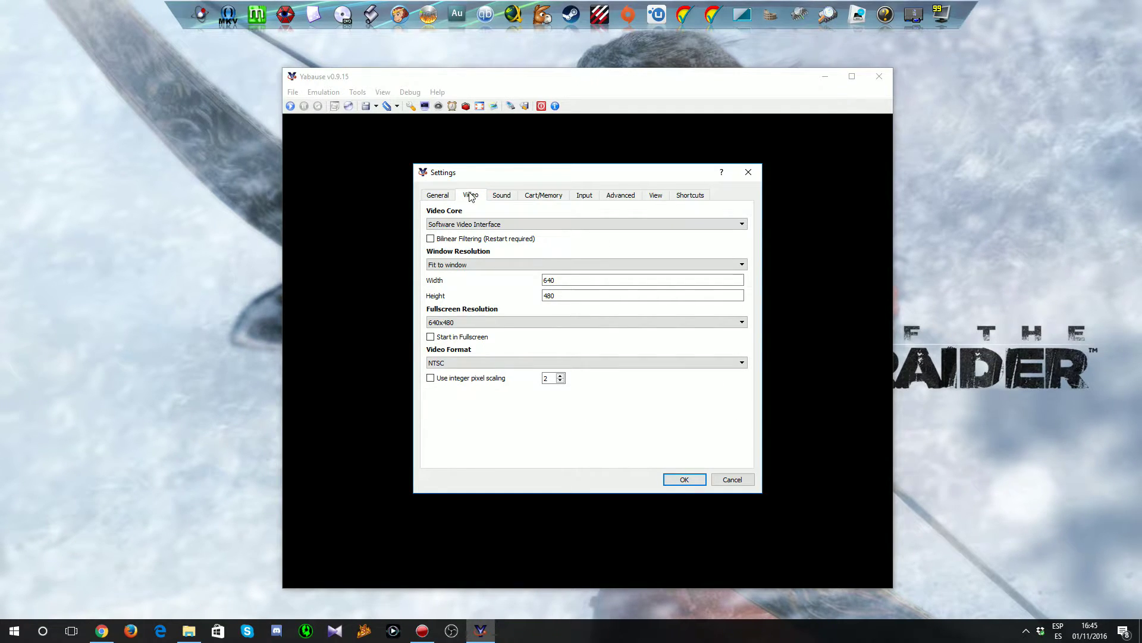
left_click(466, 225)
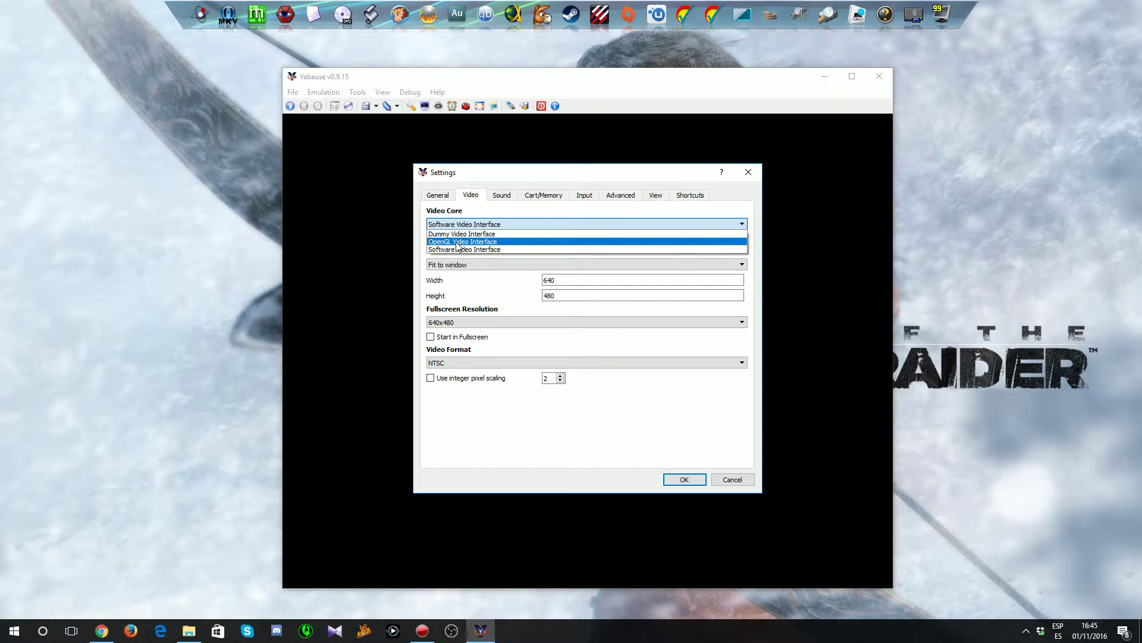
left_click(470, 249)
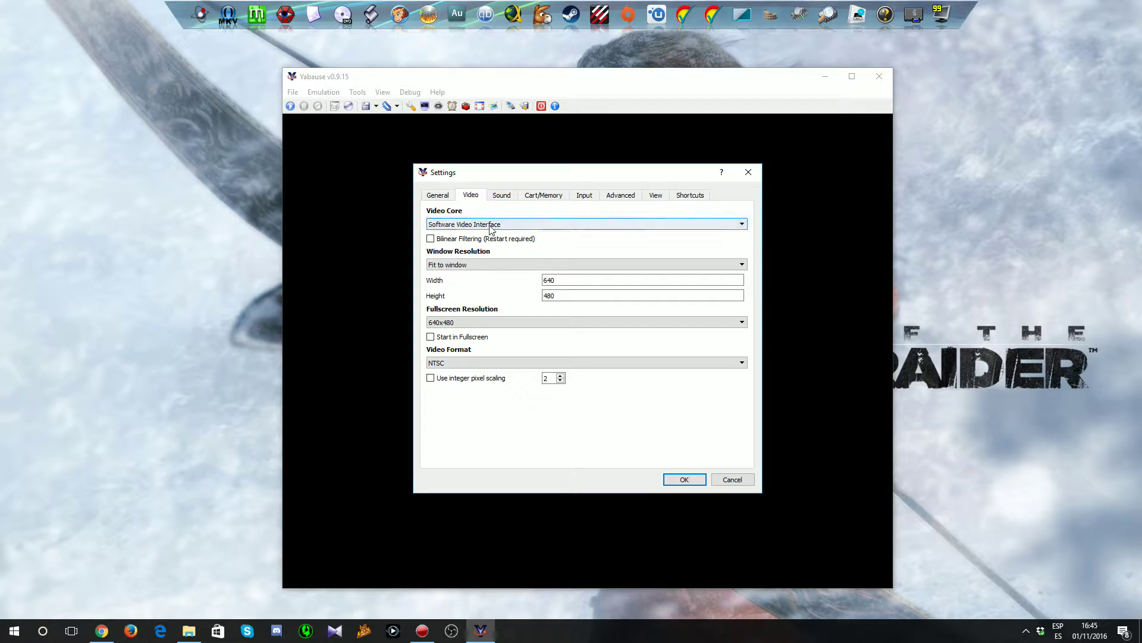
left_click(432, 239)
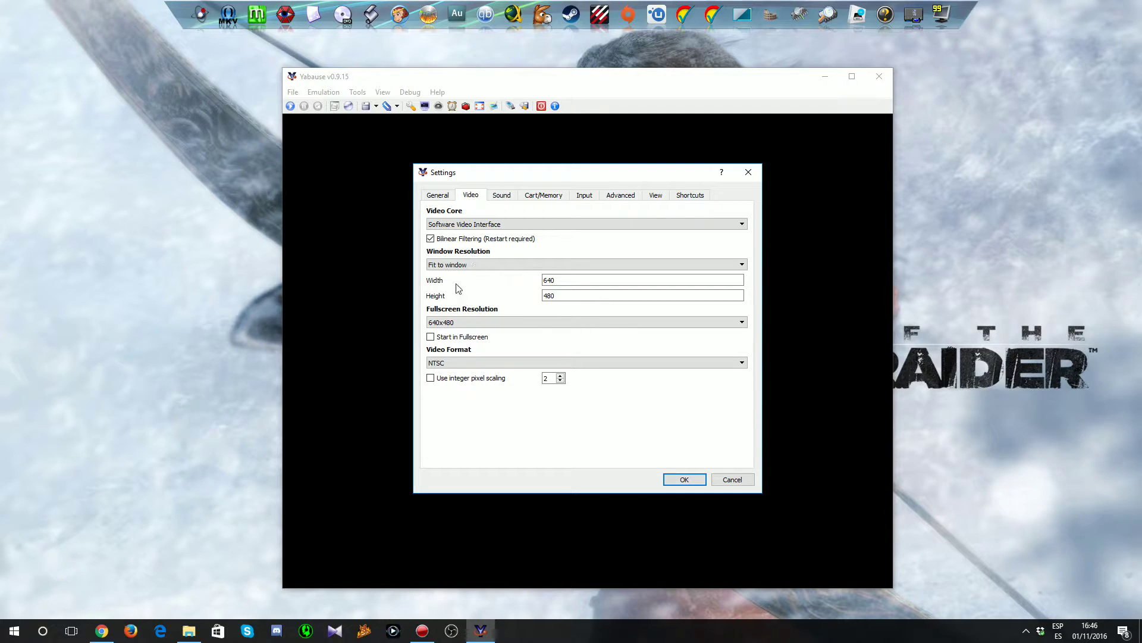
Set the window resolution to Fixed aspect ratio: 4:3 after trying the 16:9 option.
left_click(470, 265)
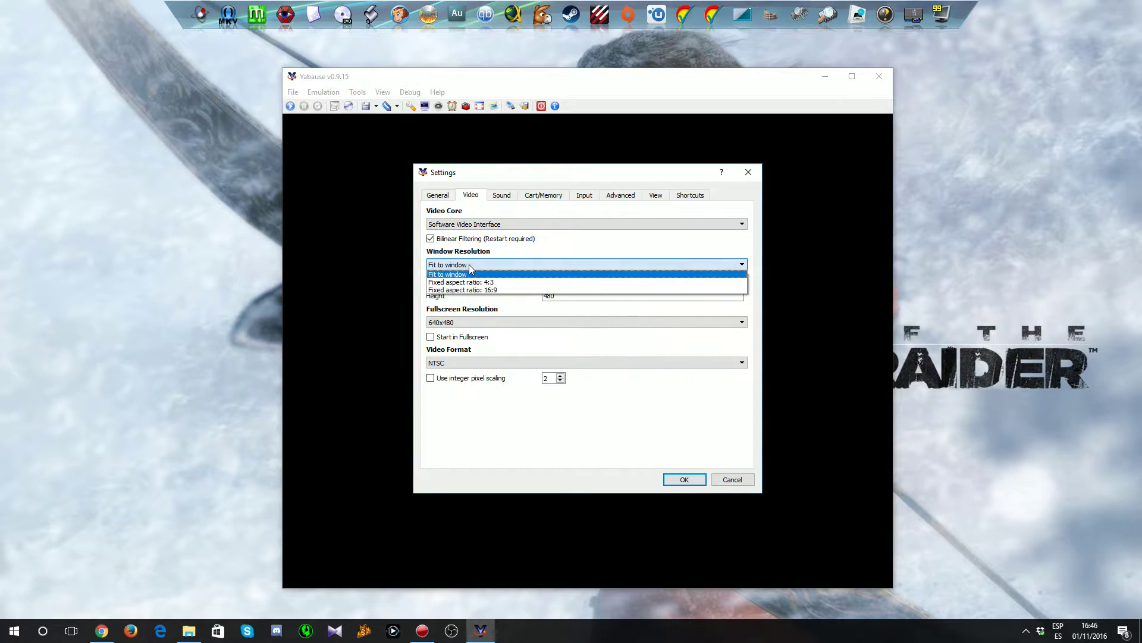
left_click(477, 282)
left_click(474, 265)
left_click(493, 265)
left_click(497, 265)
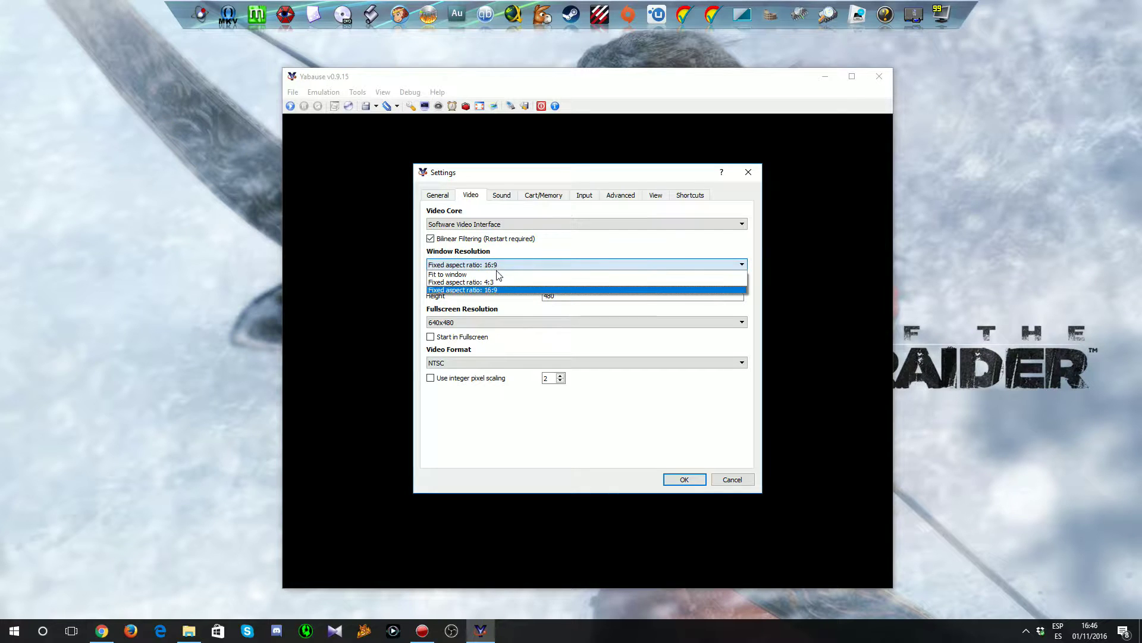
left_click(464, 282)
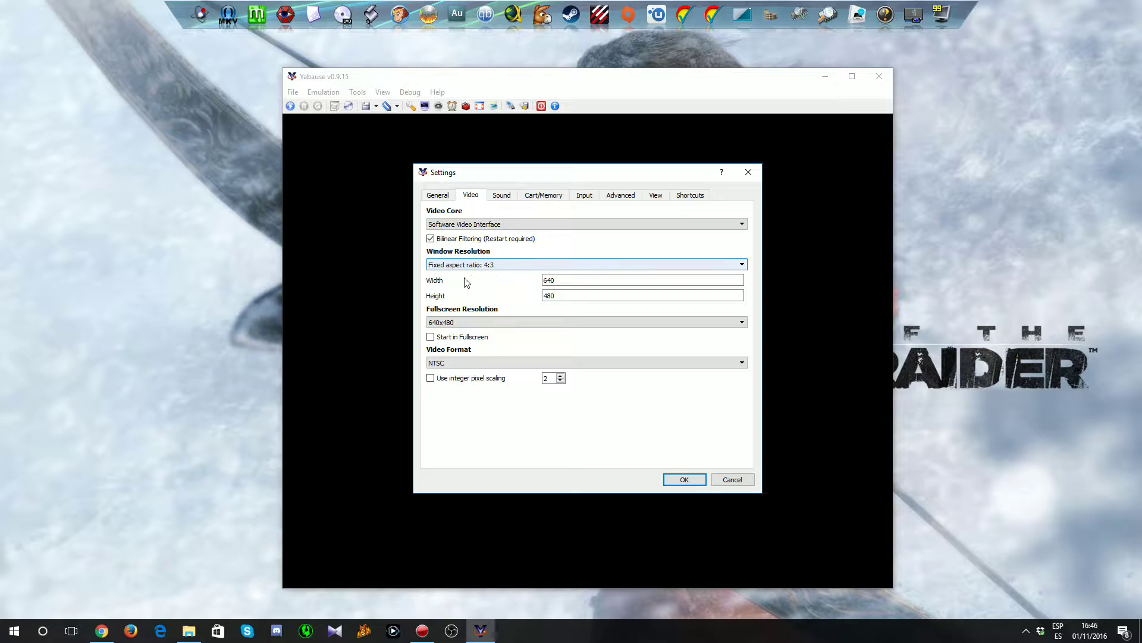
Set the fullscreen resolution to 1280x960.
left_click(480, 321)
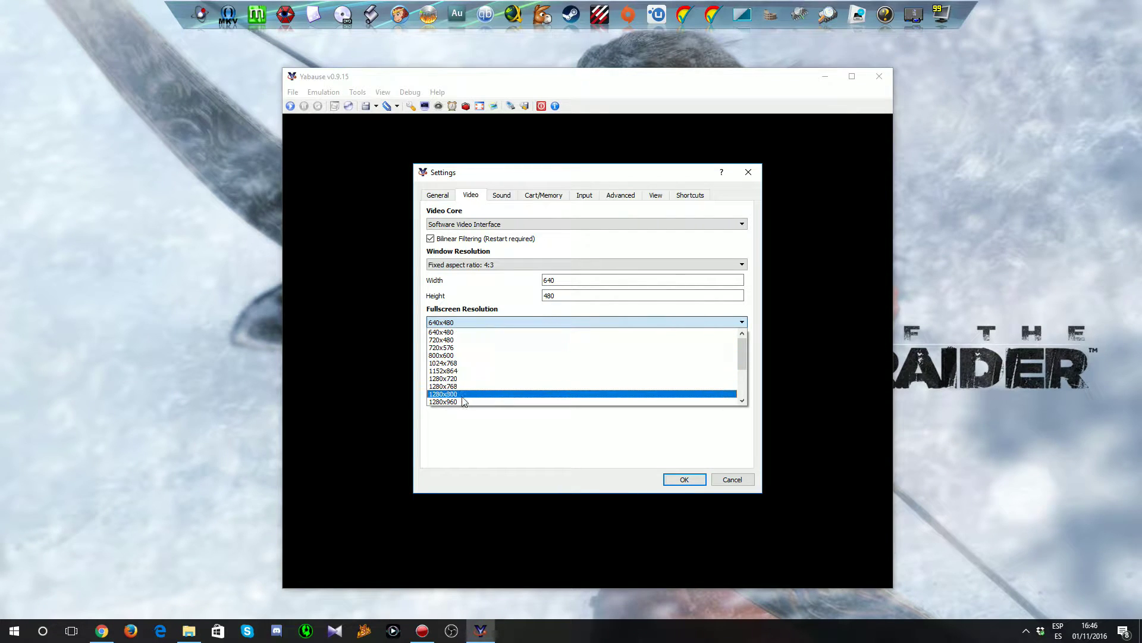
scroll(739, 362, "down", 4)
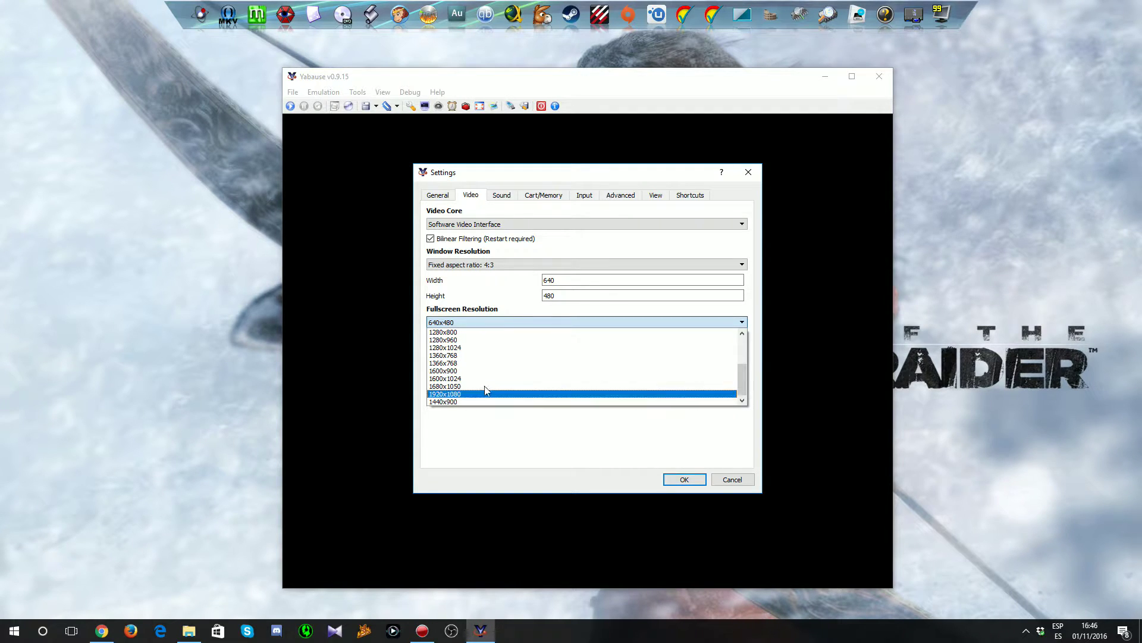
left_click(472, 340)
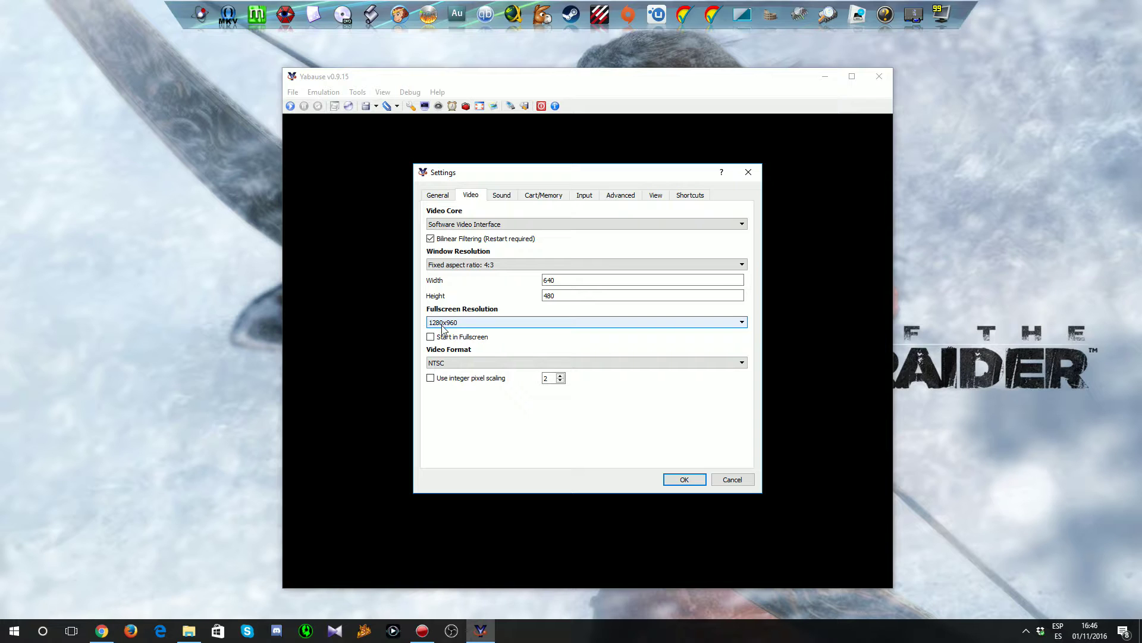
Switch to the Windows calculator and divide 640 by 480 to get that resolution's aspect ratio.
left_click(35, 637)
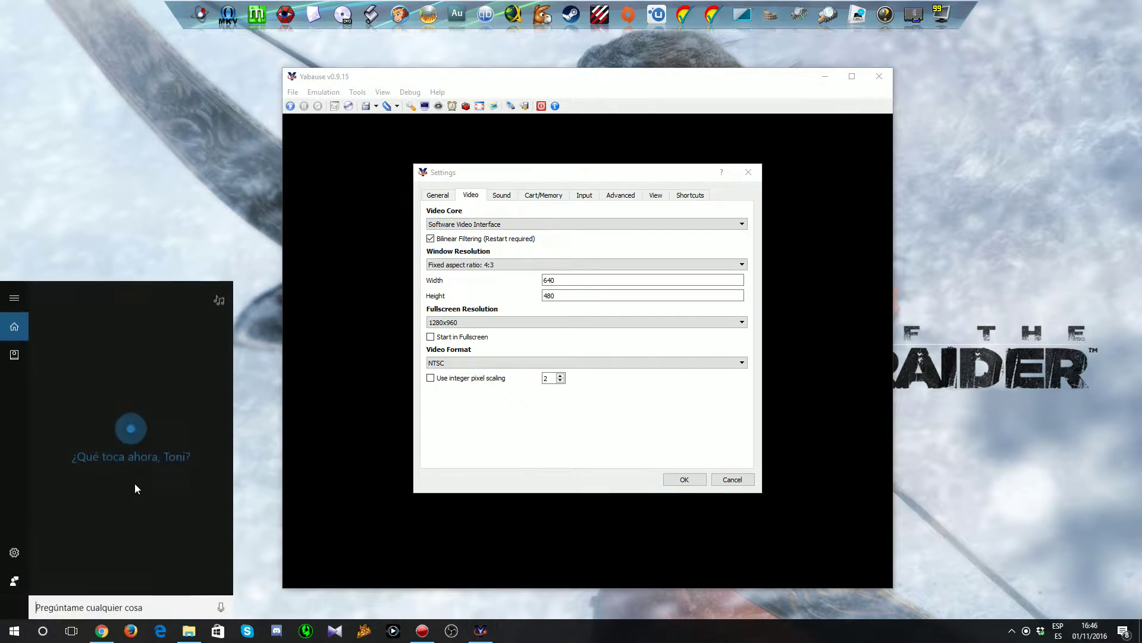
type("calc")
key("Return")
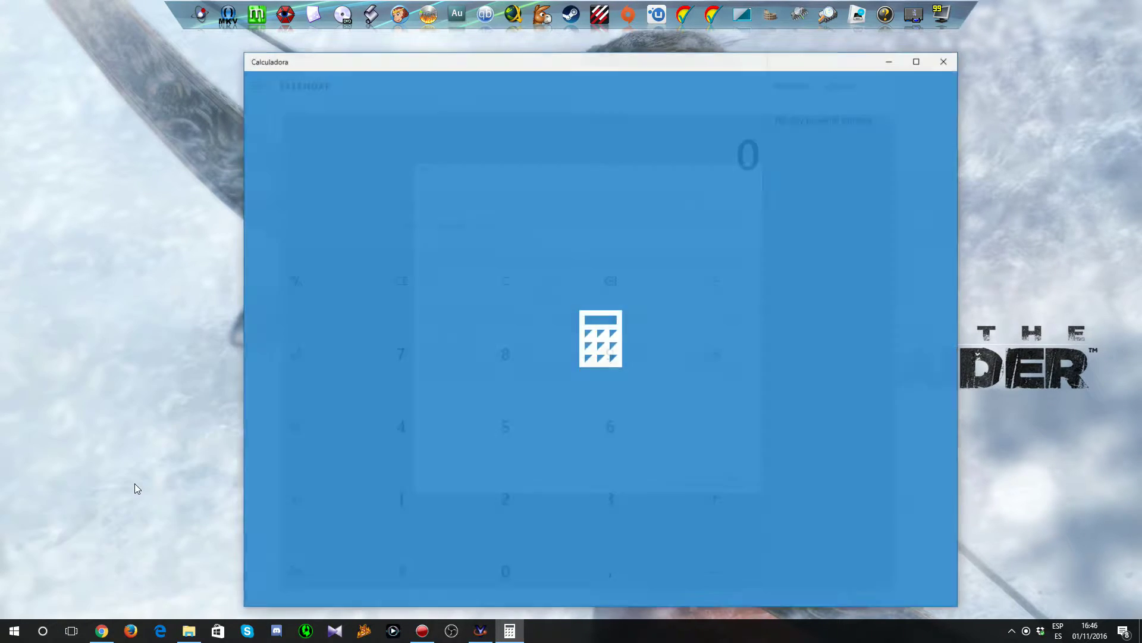
left_click_drag(534, 66, 551, 56)
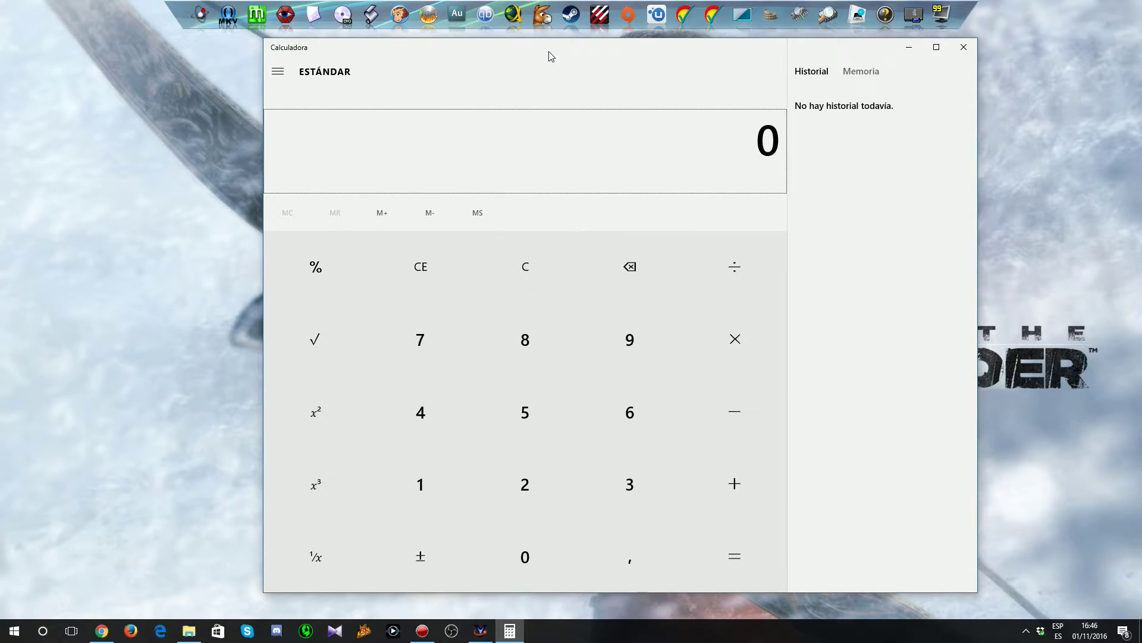
type("640")
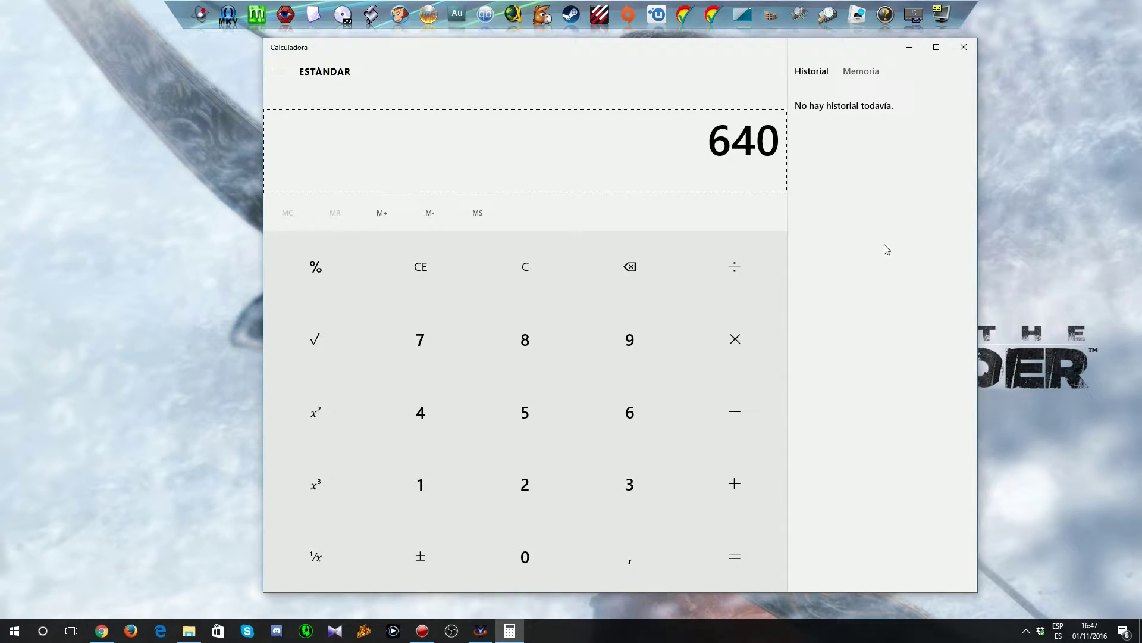
left_click(734, 267)
type("480")
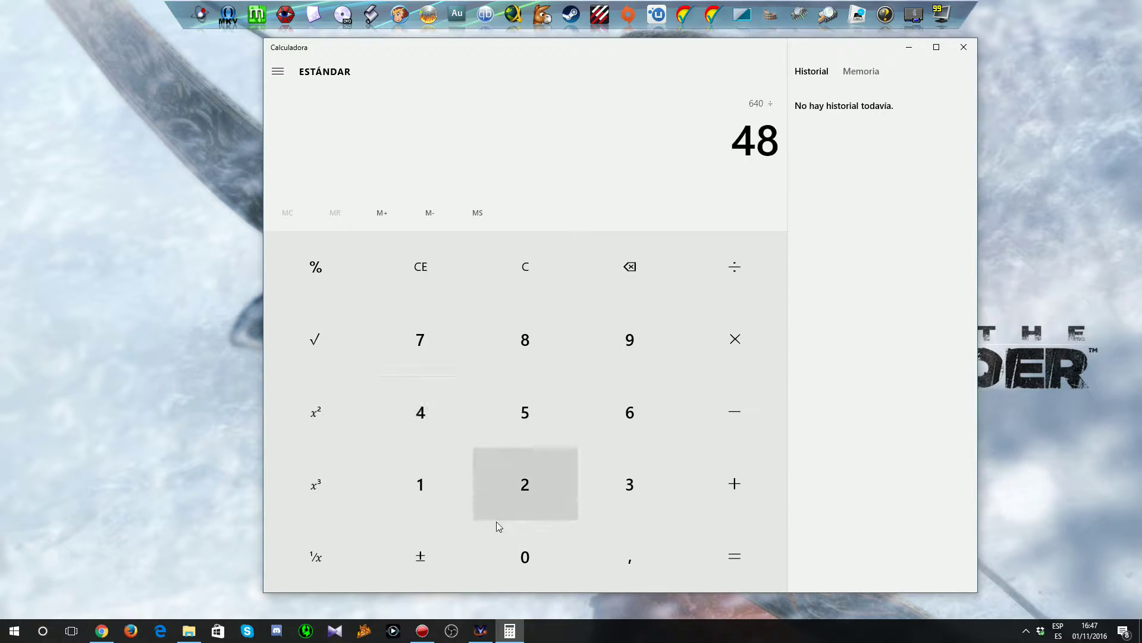
left_click(735, 554)
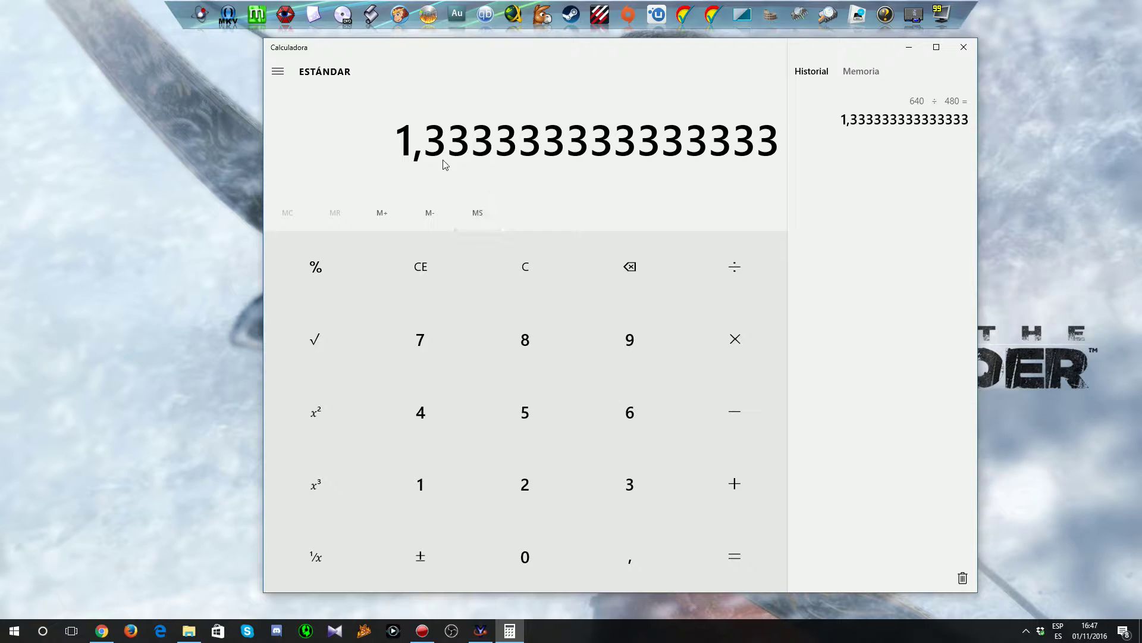
Calculate the aspect ratio of the 800x600 resolution by dividing 800 by 600.
left_click(551, 355)
left_click(528, 544)
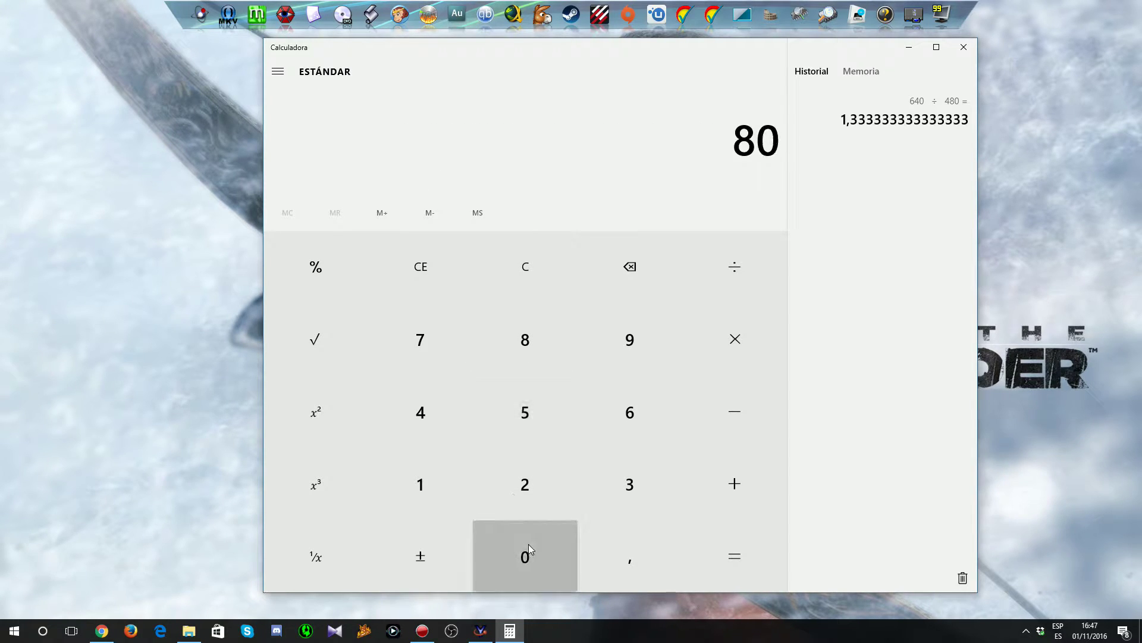
left_click(528, 543)
left_click(728, 290)
left_click(627, 407)
left_click(531, 547)
left_click(532, 547)
left_click(756, 552)
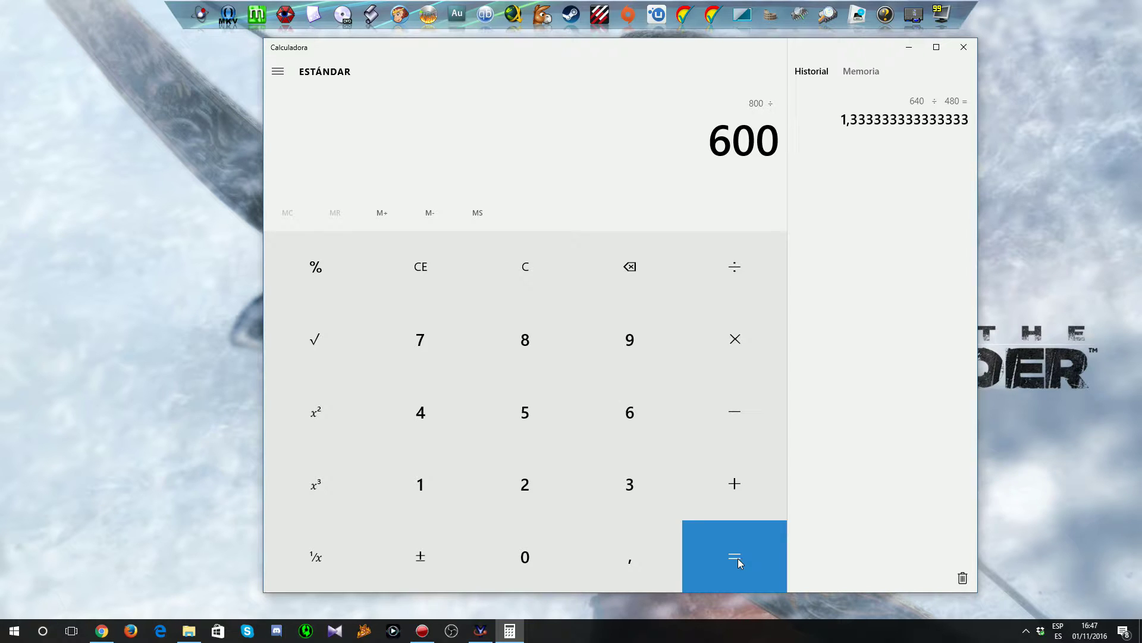
left_click(737, 559)
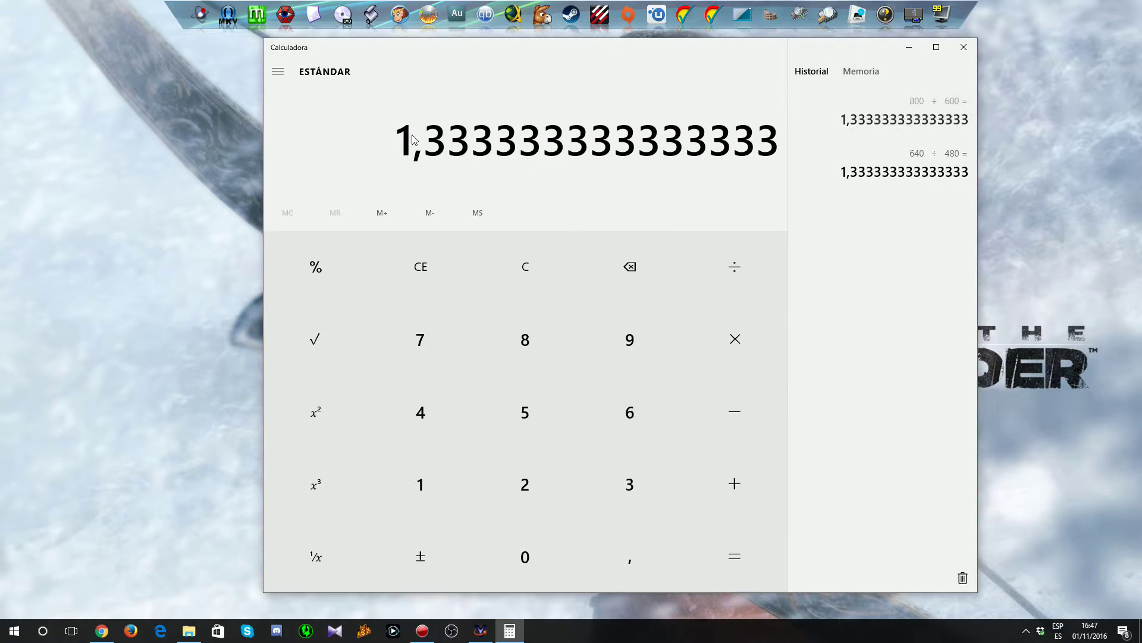
Calculate the aspect ratio of the 1280x960 resolution by dividing 1280 by 960.
left_click_drag(545, 53, 577, 45)
left_click(454, 479)
left_click(556, 474)
left_click(556, 331)
left_click(563, 556)
left_click(767, 258)
left_click(675, 329)
left_click(645, 417)
left_click(549, 554)
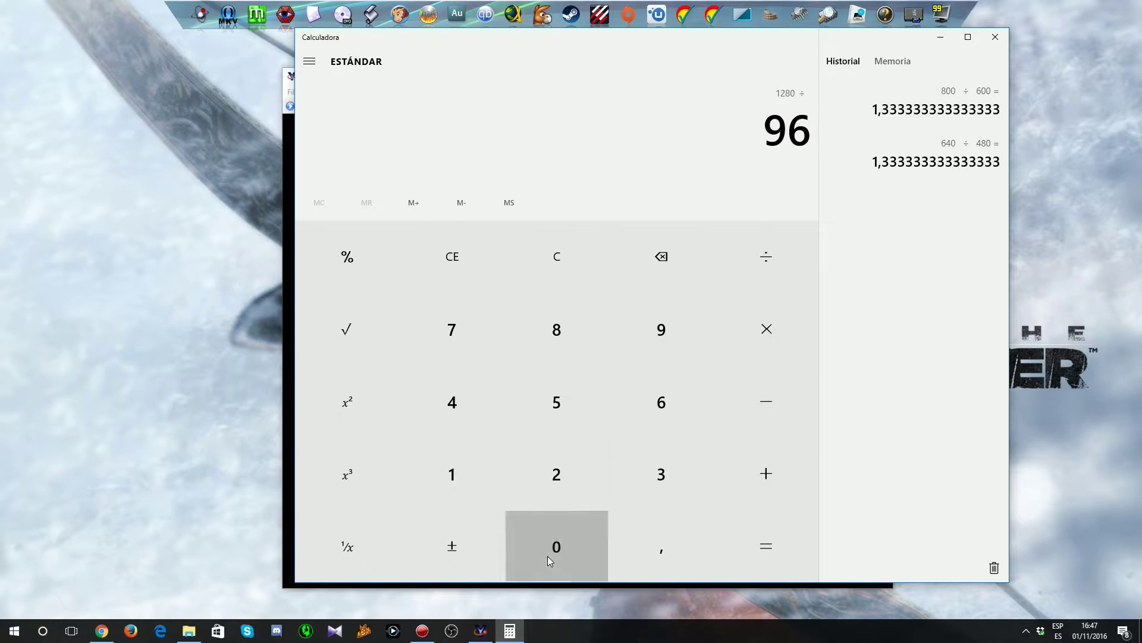
left_click(765, 546)
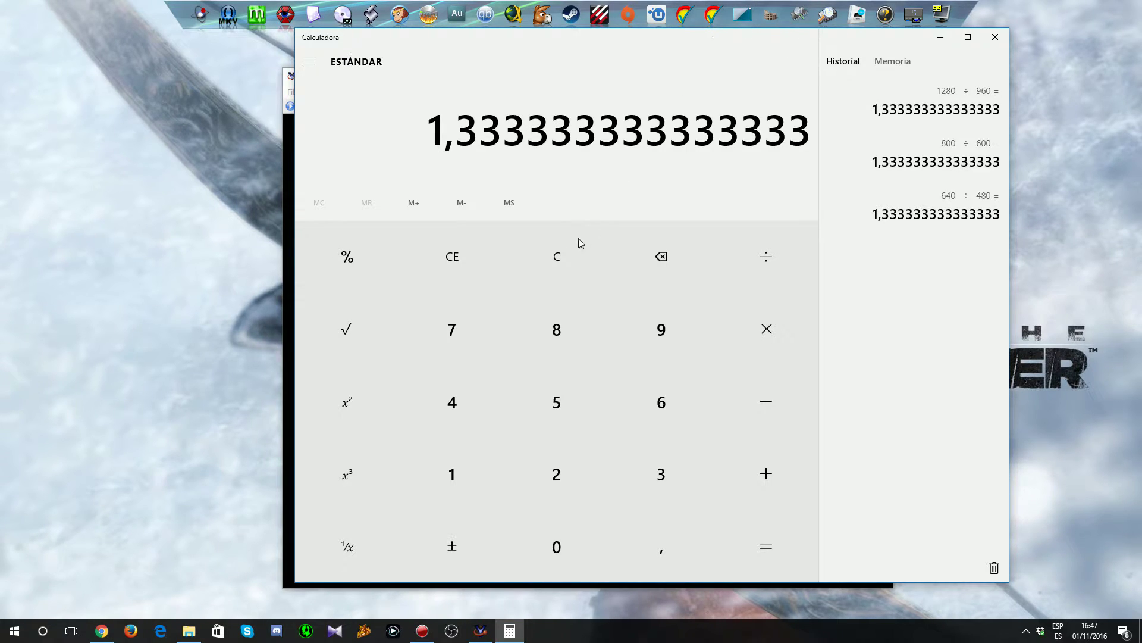
Divide 4 by 3 to compare the 4:3 ratio with the calculated resolution ratios.
left_click(455, 406)
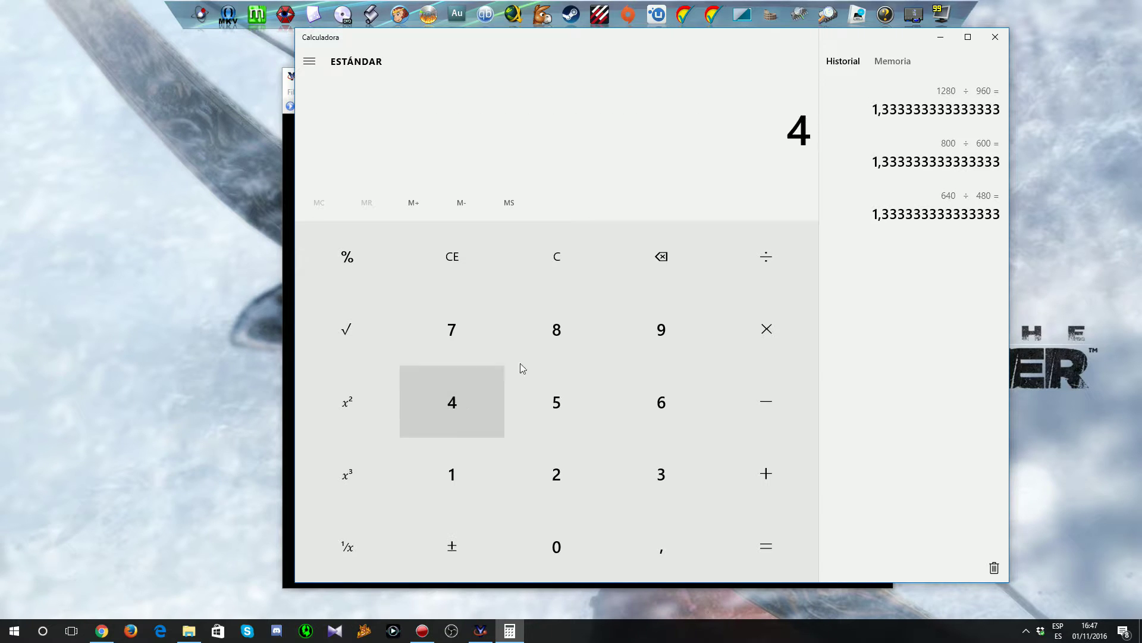
left_click(774, 253)
left_click(672, 479)
left_click(751, 515)
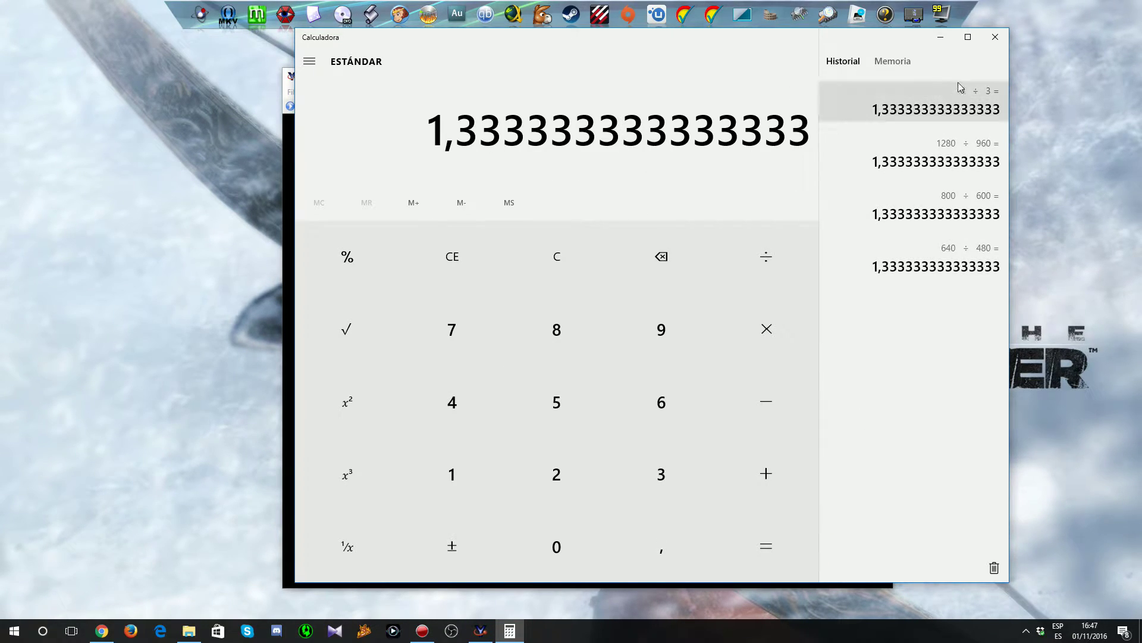
Move the calculator aside to check Yabause's fullscreen resolution list, and return to the calculator.
left_click_drag(717, 46, 958, 88)
left_click(492, 322)
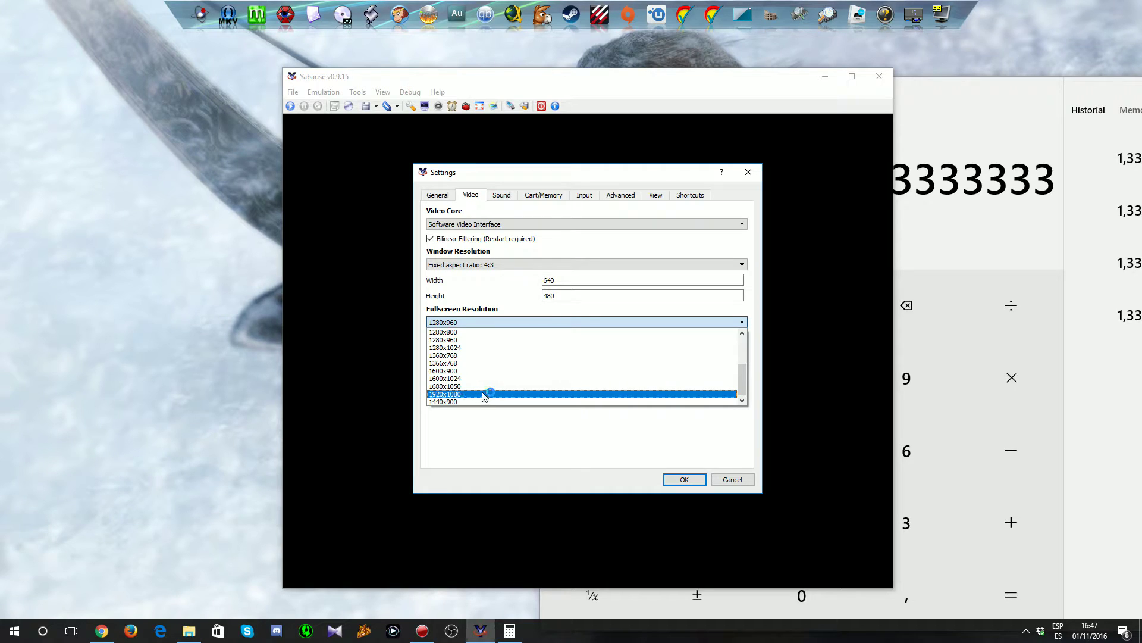
double_click(946, 89)
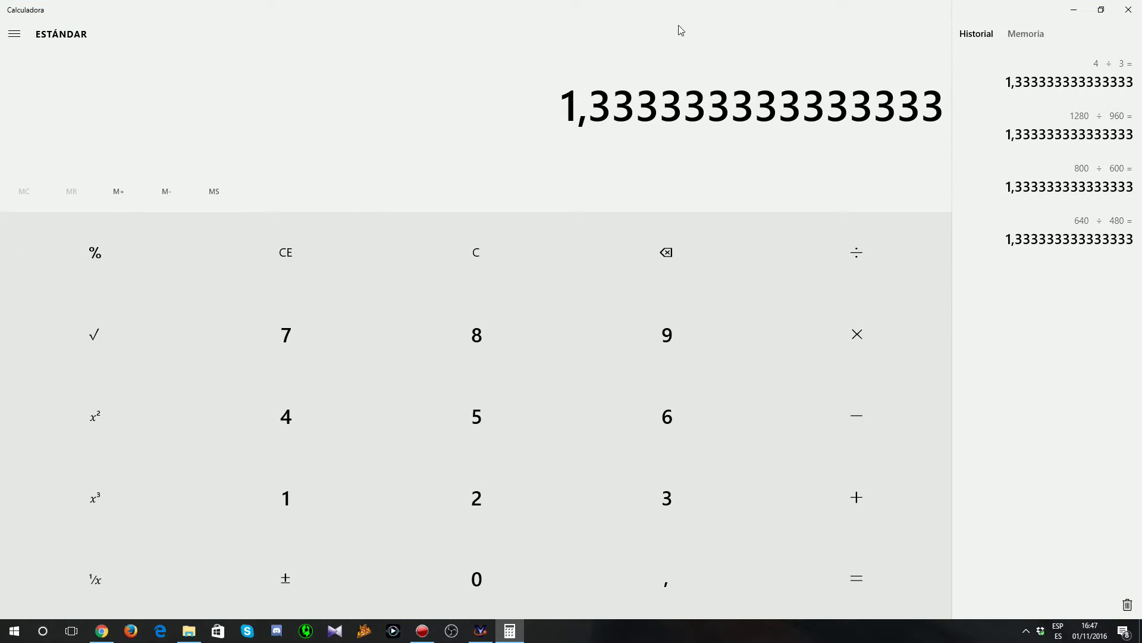
double_click(681, 30)
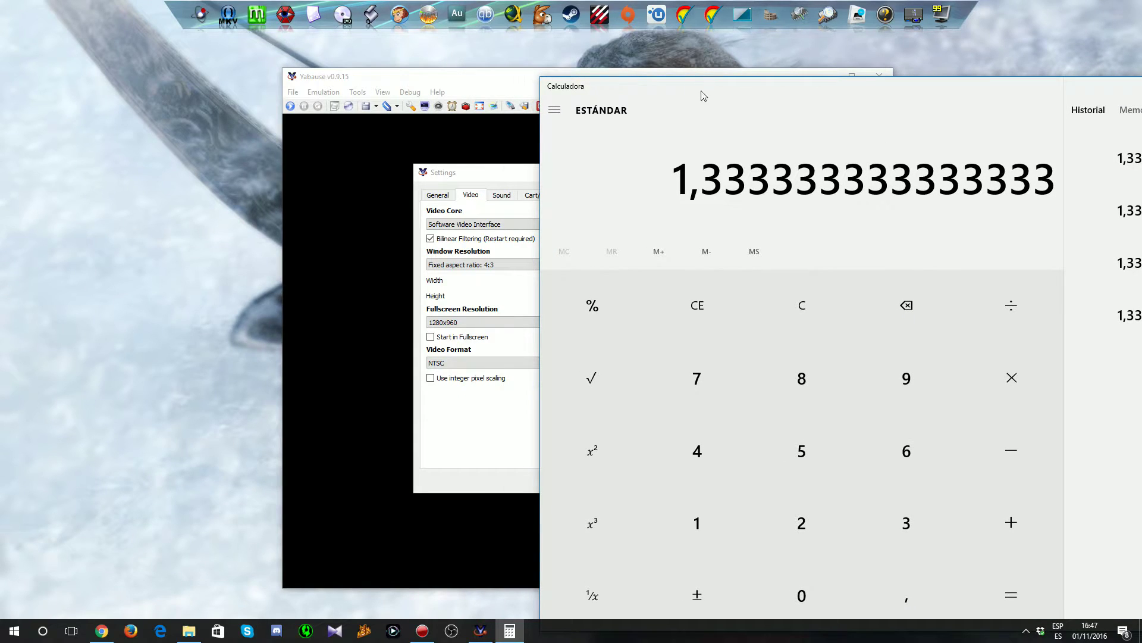
Calculate the aspect ratio of 1920x1080 by dividing 1920 by 1080, and close the calculator.
left_click_drag(702, 94, 423, 48)
left_click(416, 475)
left_click(625, 343)
left_click(536, 473)
left_click(524, 548)
left_click(719, 276)
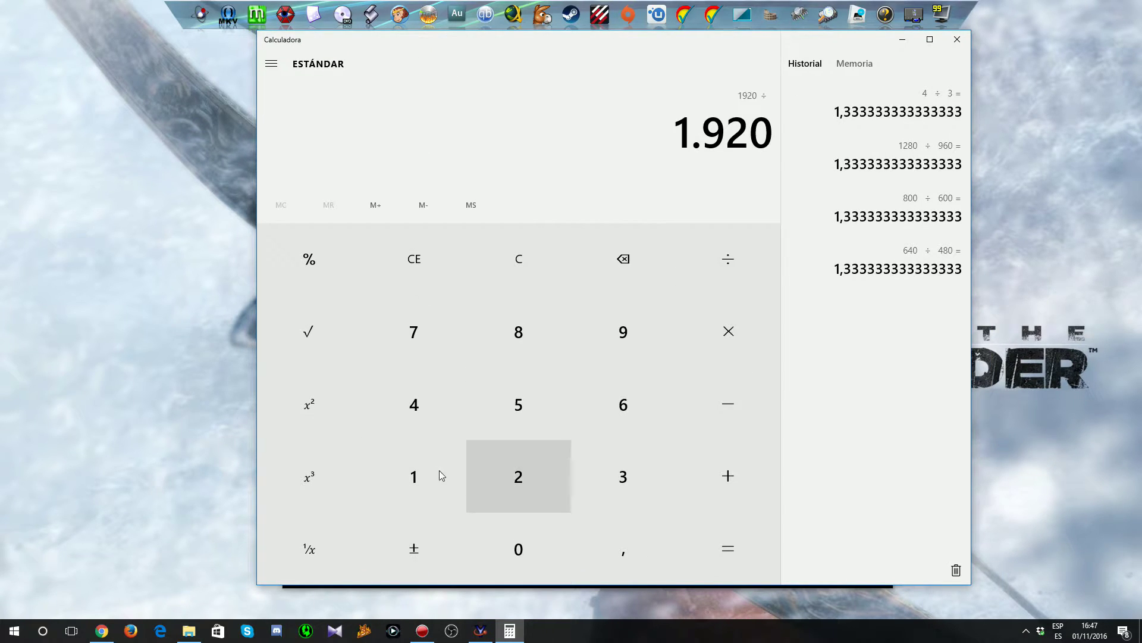
left_click(440, 470)
left_click(504, 547)
left_click(530, 353)
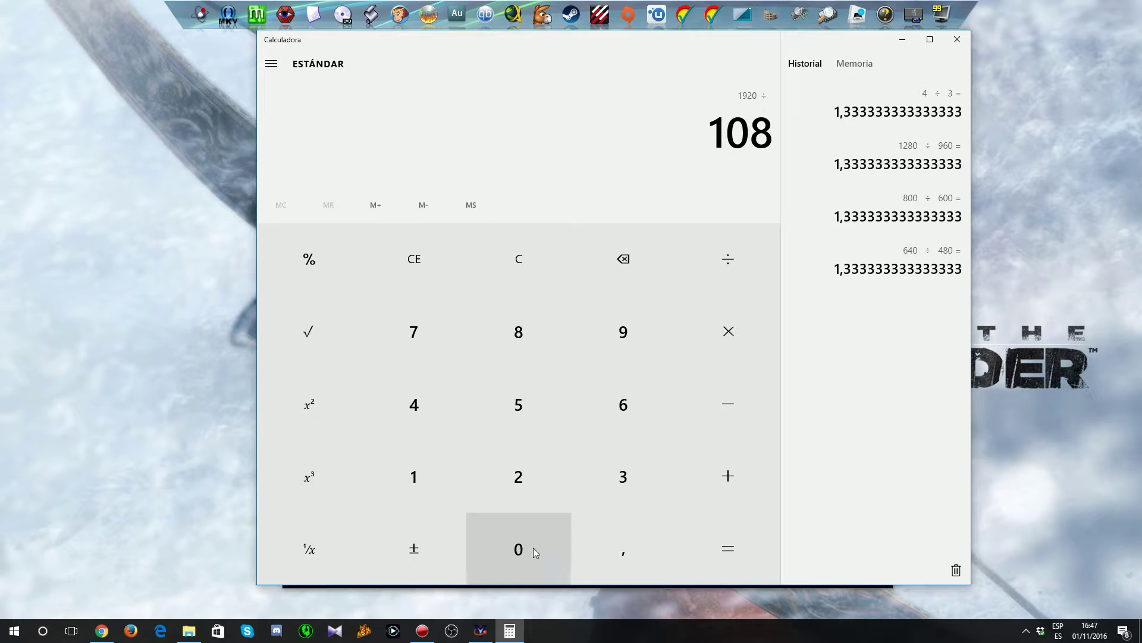
left_click(533, 547)
left_click(726, 549)
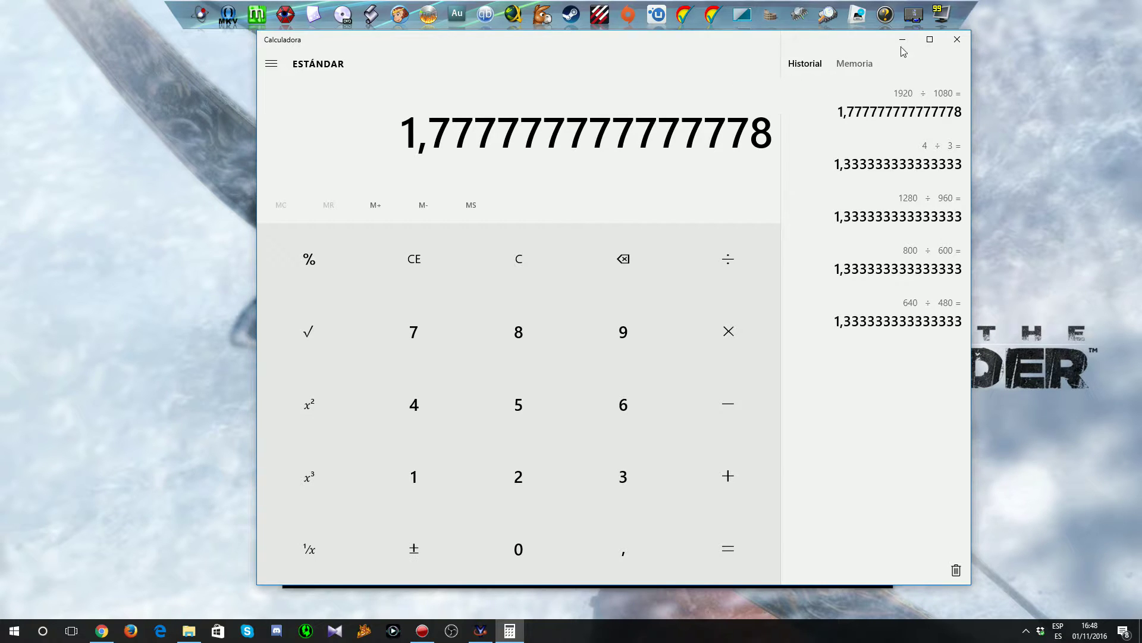
left_click(957, 40)
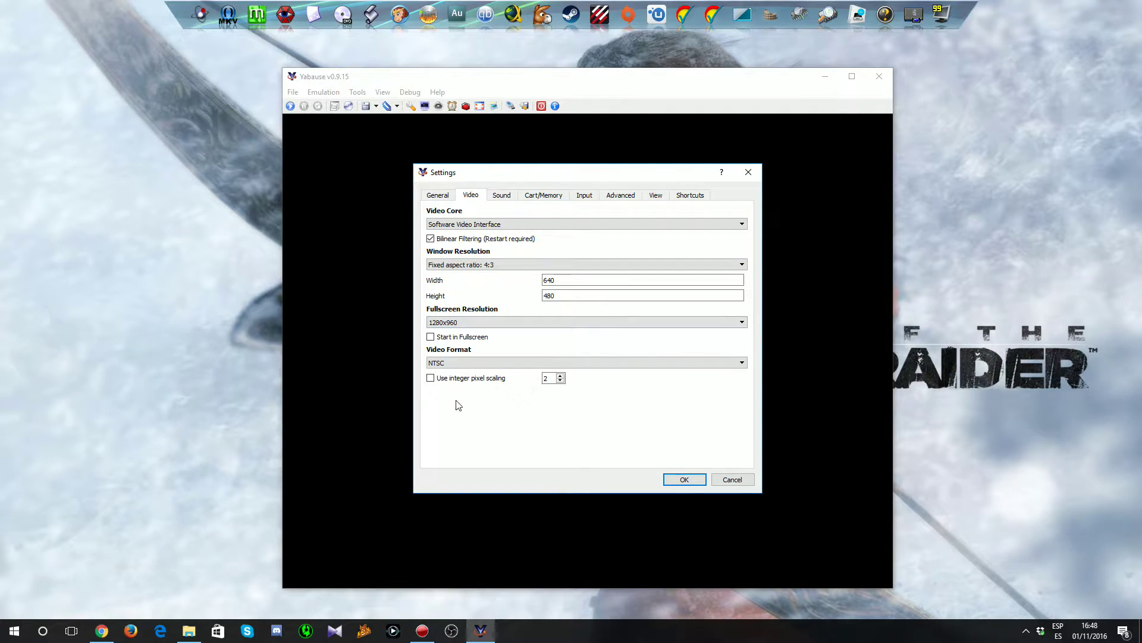
Check the NTSC and PAL video formats in Yabause, keep NTSC, and open the sound settings.
left_click(448, 362)
left_click(447, 361)
left_click(439, 362)
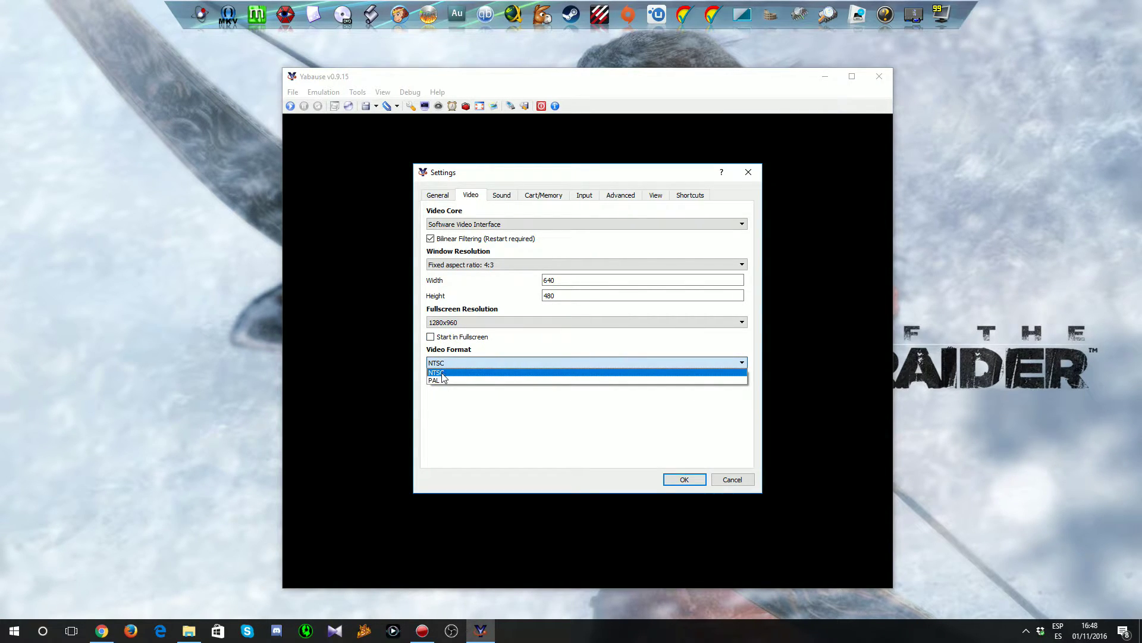
left_click(425, 385)
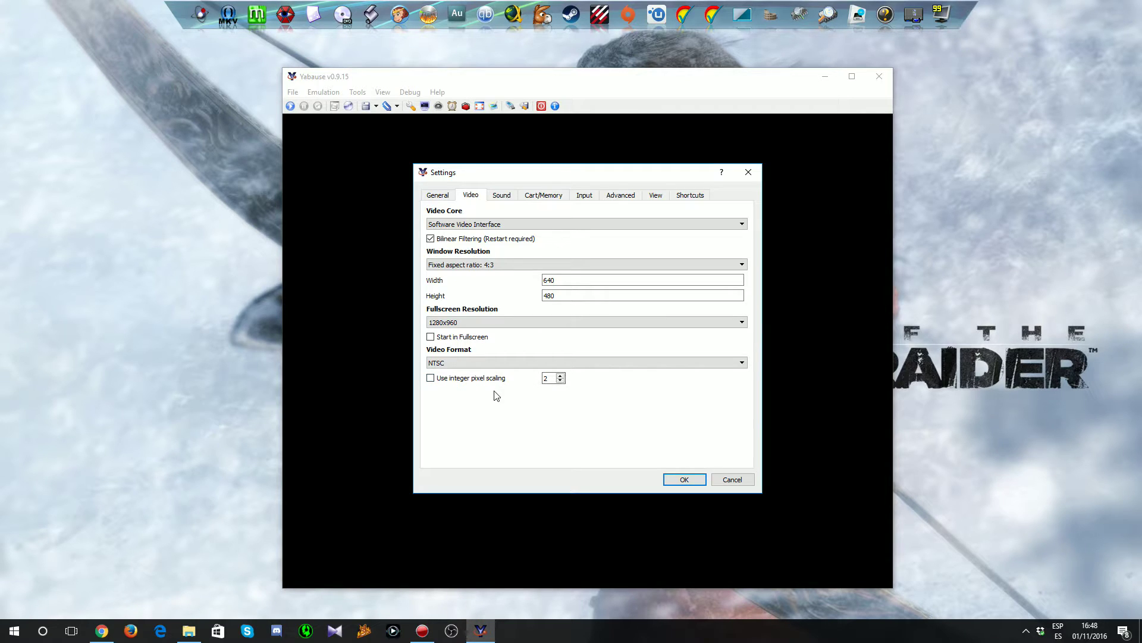
left_click(502, 195)
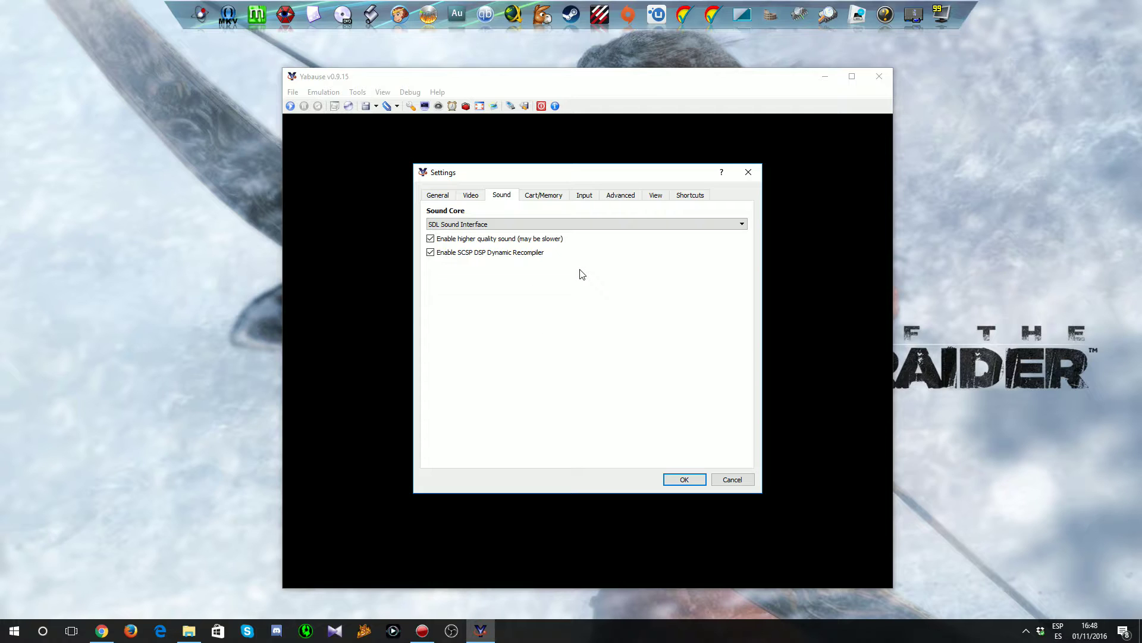
Set the cartridge to 32 Mbit Dram in the cartridge and memory settings, and check the backup memory file path.
left_click(550, 201)
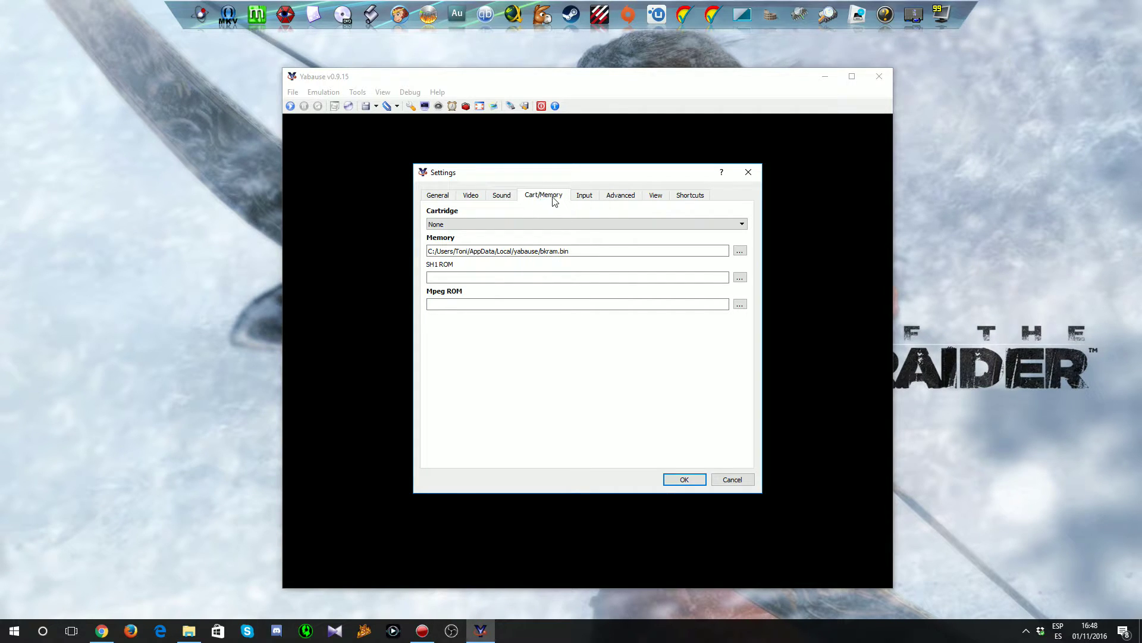
left_click(455, 225)
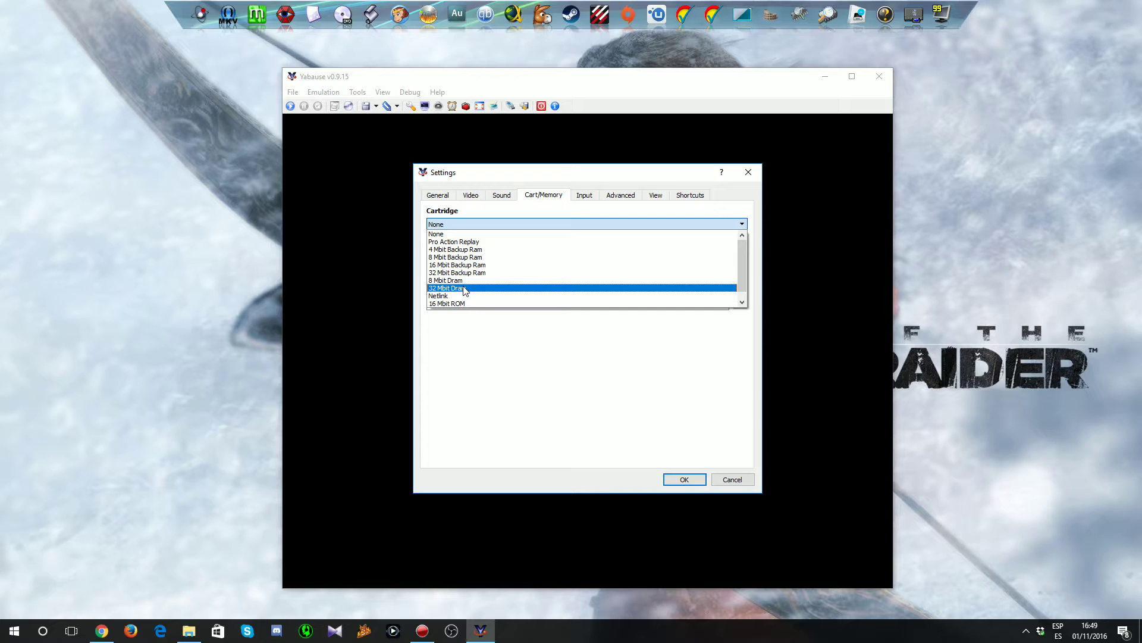
scroll(467, 288, "down", 1)
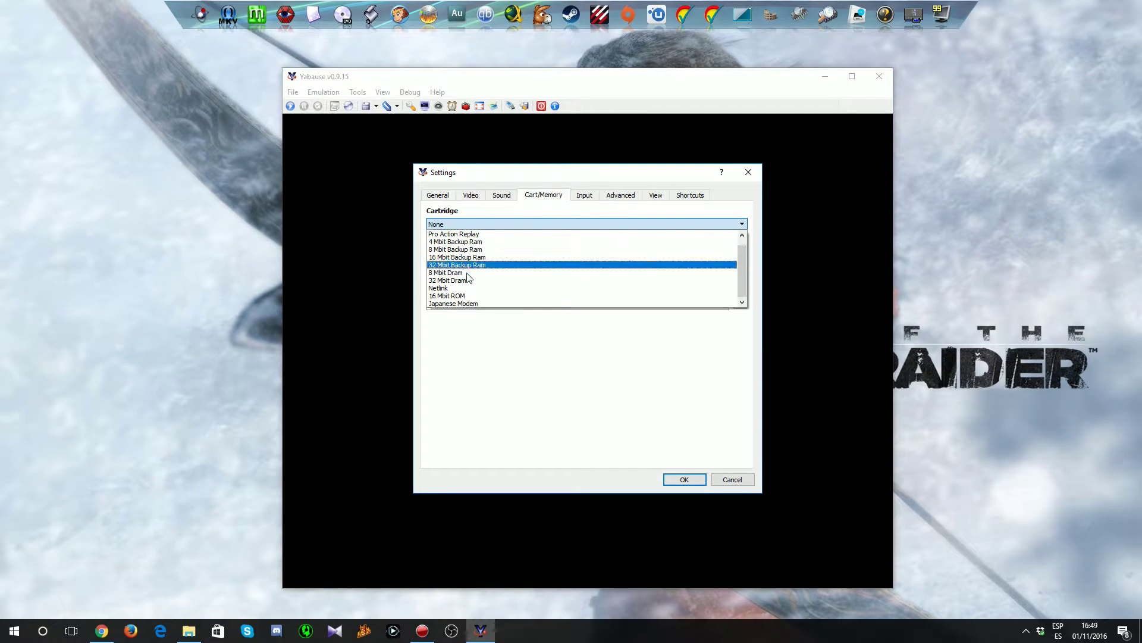
left_click(461, 280)
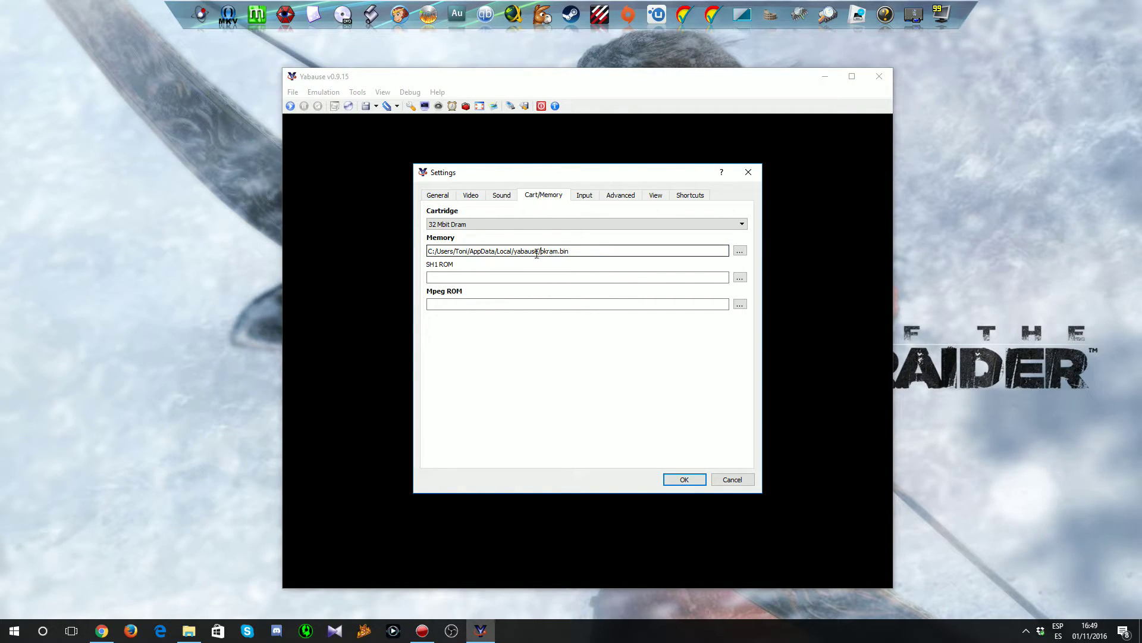
left_click_drag(440, 251, 528, 251)
left_click(612, 255)
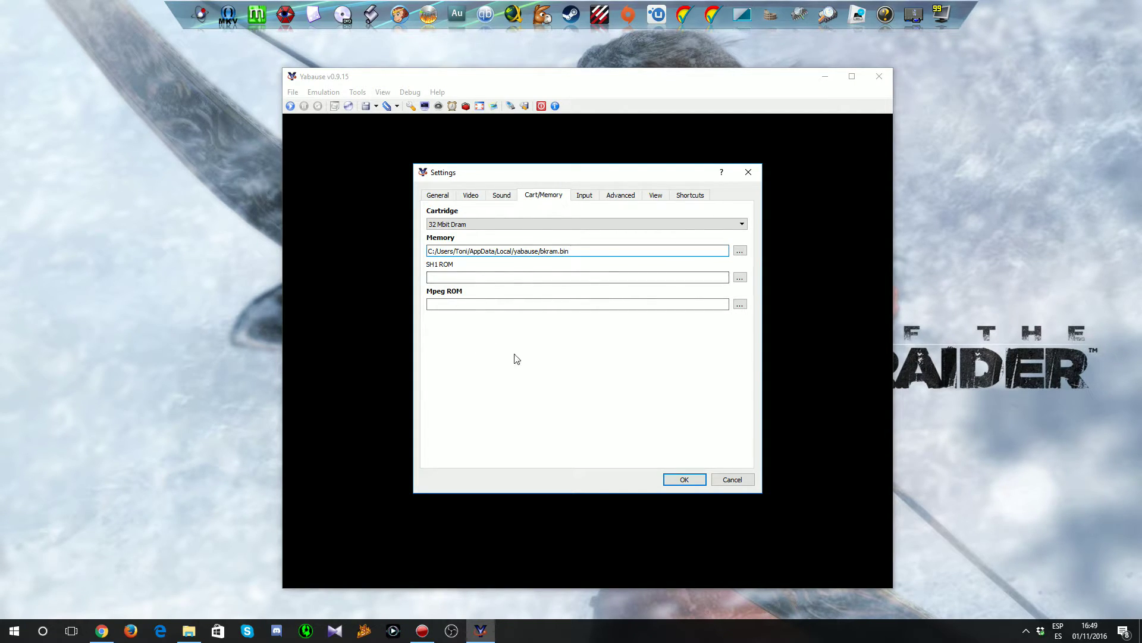
Open the input settings and choose SDL Joystick Interface as the input core.
left_click(585, 196)
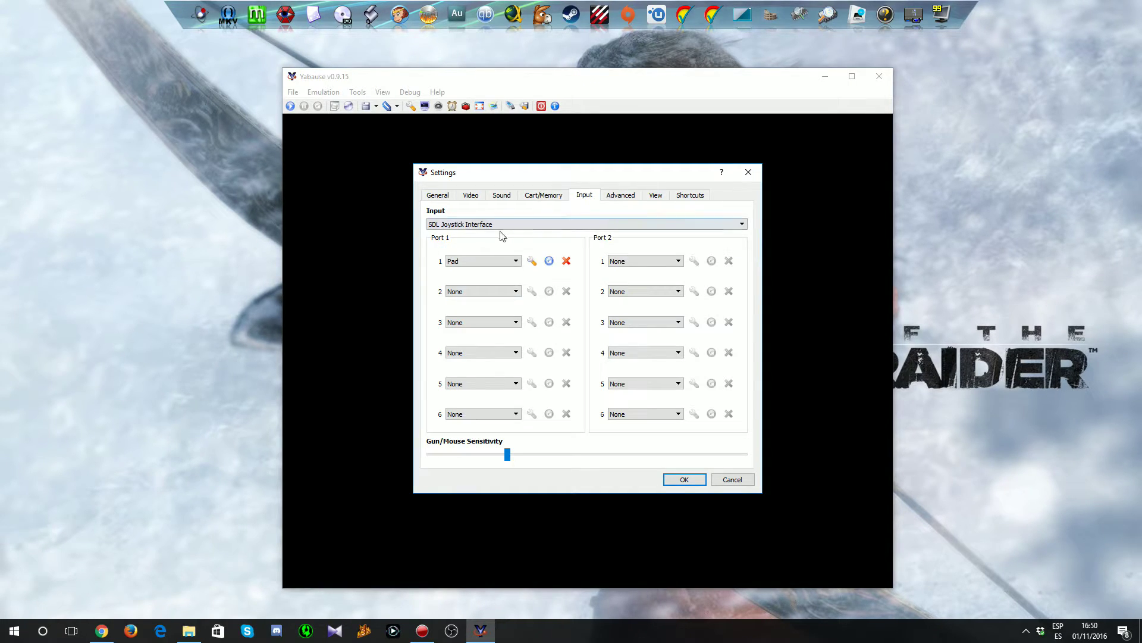
left_click(479, 226)
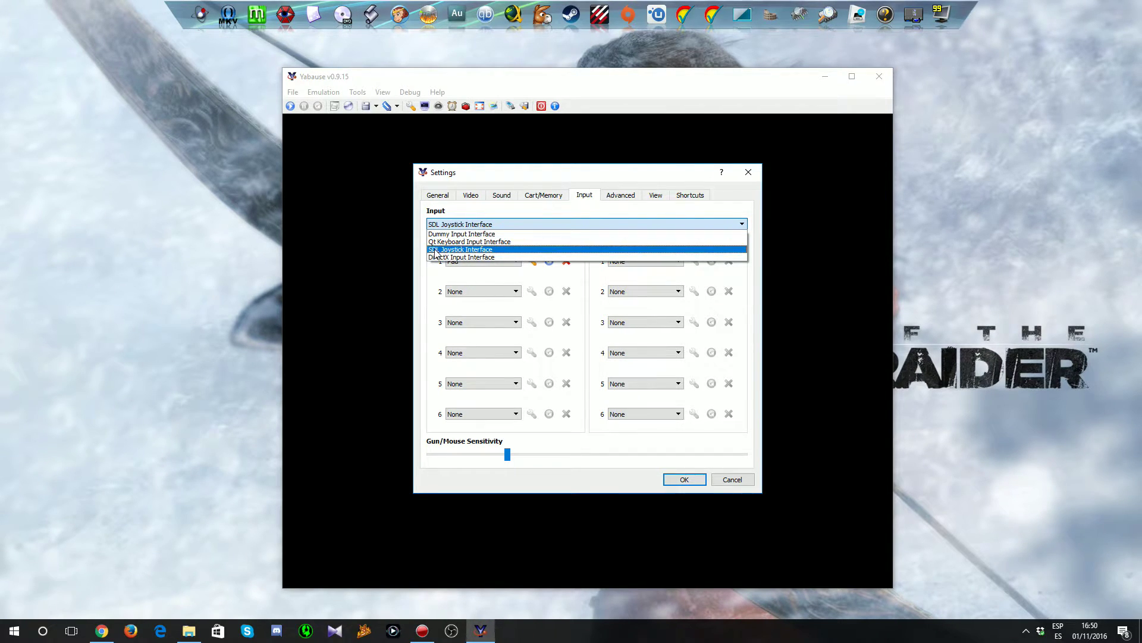
left_click(436, 250)
left_click(452, 224)
left_click(453, 253)
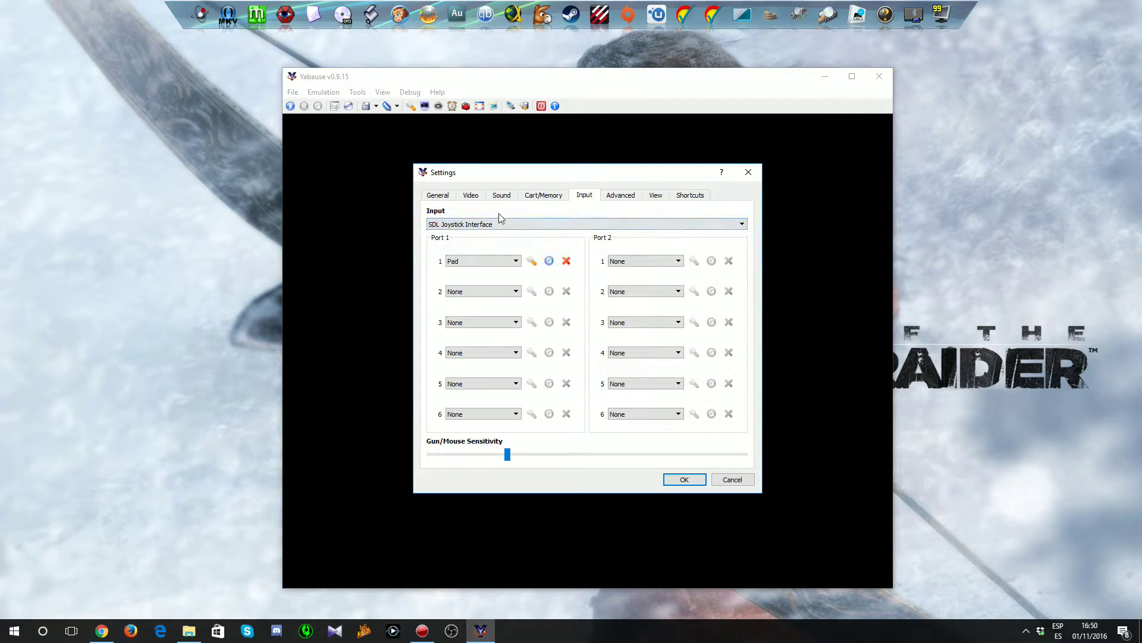
Review the controller types for the first device of Port 1 and choose Pad.
left_click(506, 263)
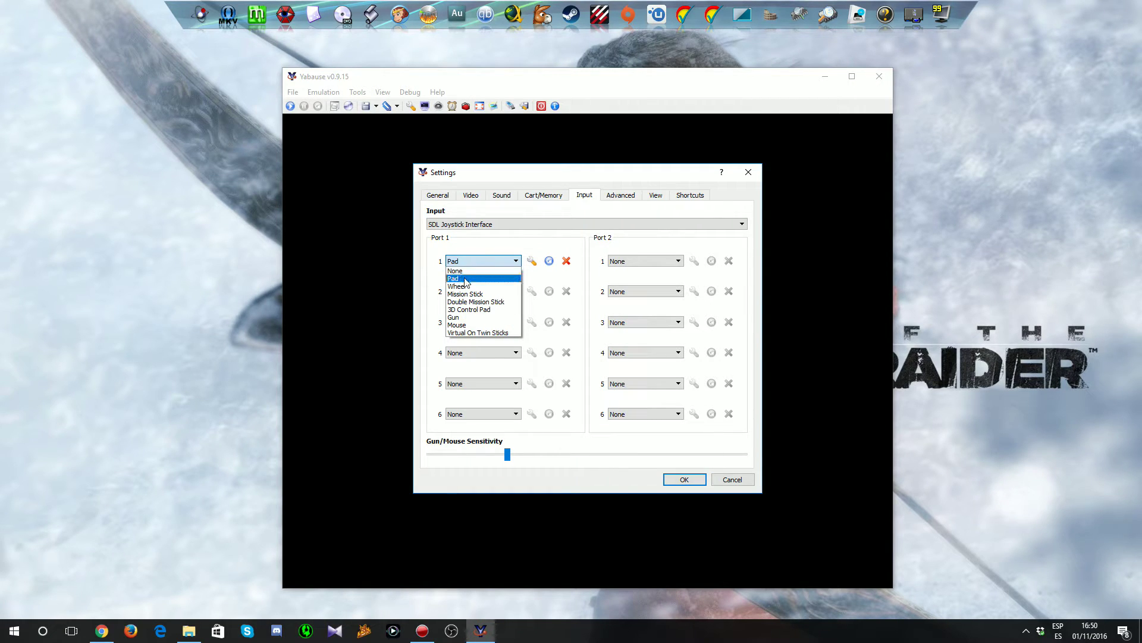
left_click(468, 279)
left_click(499, 265)
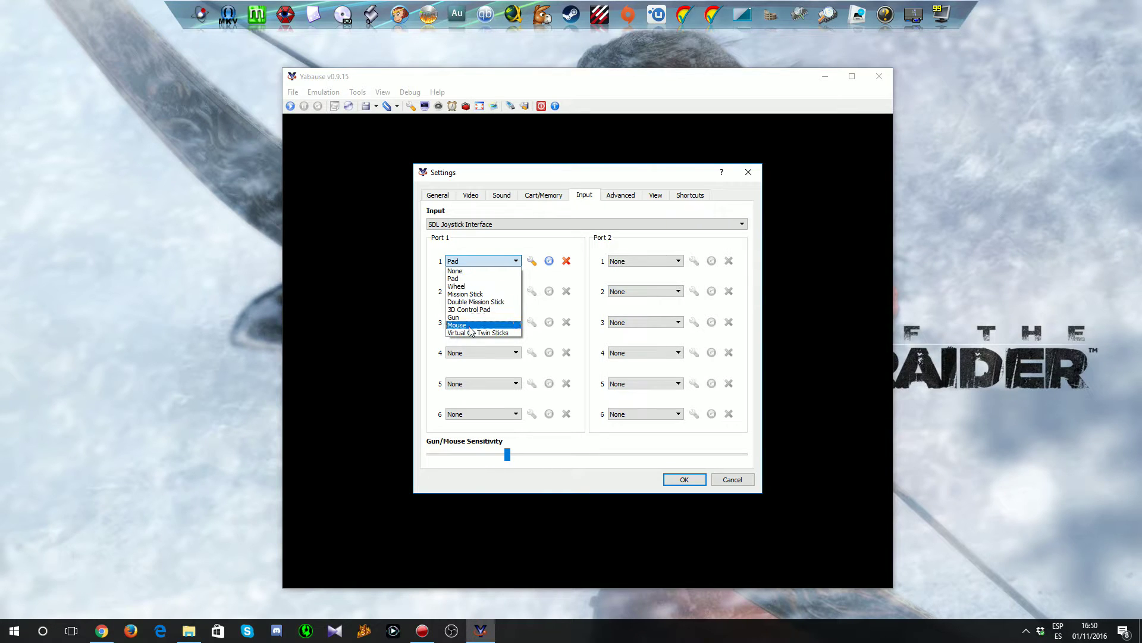
left_click(462, 278)
Open the Port 1 pad configuration and map the directional pad and the Start button to the controller.
left_click(532, 263)
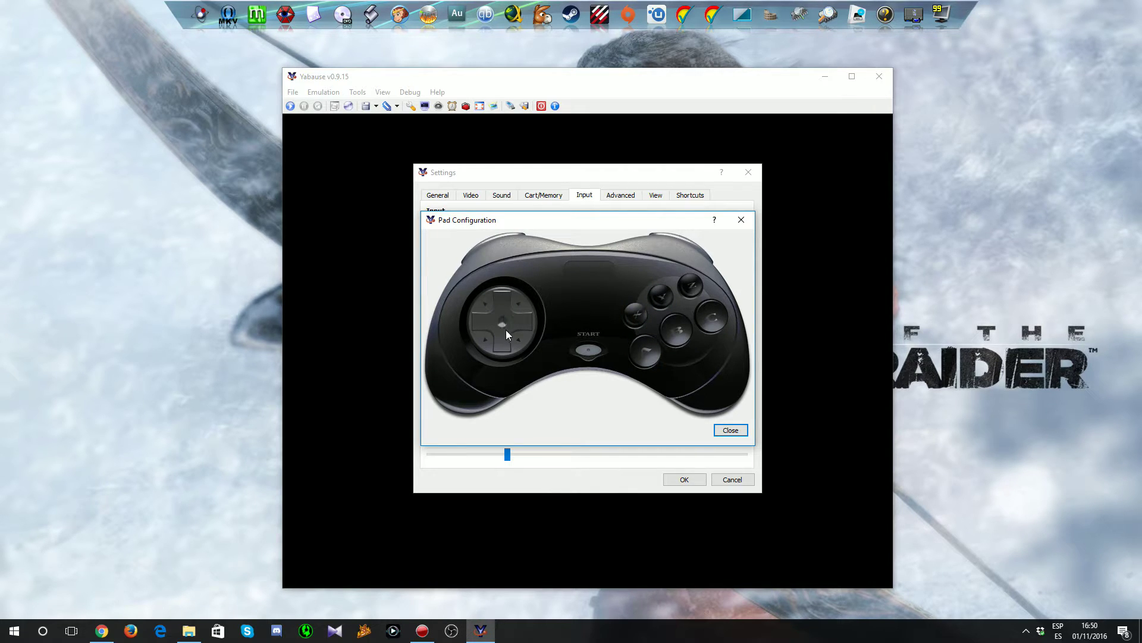
left_click(504, 298)
key("Up")
left_click(484, 319)
key("Left")
left_click(505, 338)
key("Down")
left_click(586, 351)
key("Return")
Map the pad's A, B, C, X, Y and Z buttons and both shoulder buttons, and close the pad configuration.
left_click(644, 354)
key("Return")
left_click(681, 333)
key("Return")
left_click(714, 323)
key("Return")
left_click(636, 317)
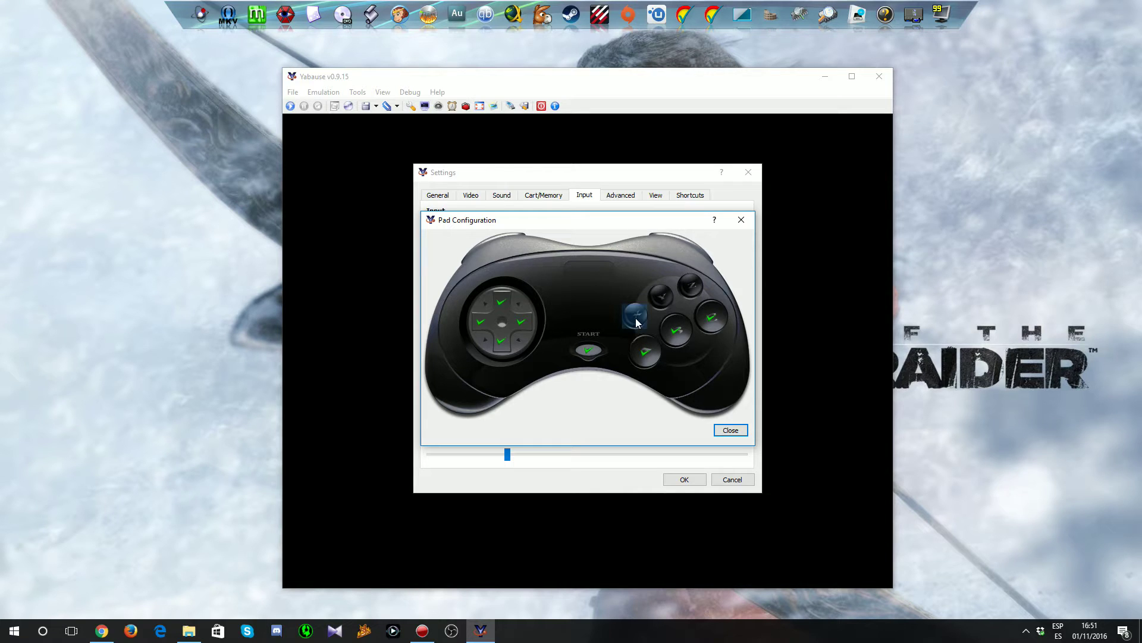
left_click(664, 295)
left_click(694, 286)
left_click(513, 233)
left_click(692, 249)
left_click(731, 430)
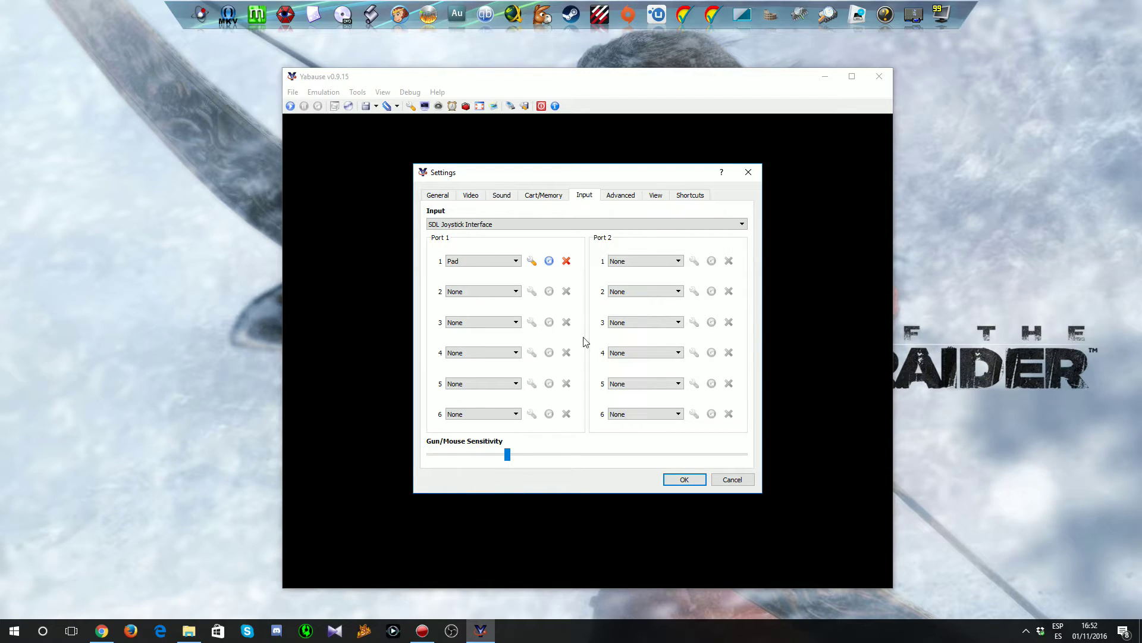
Review the region list in the advanced settings, keep Auto-detect, and check the SH1 Interpreter options.
left_click(620, 197)
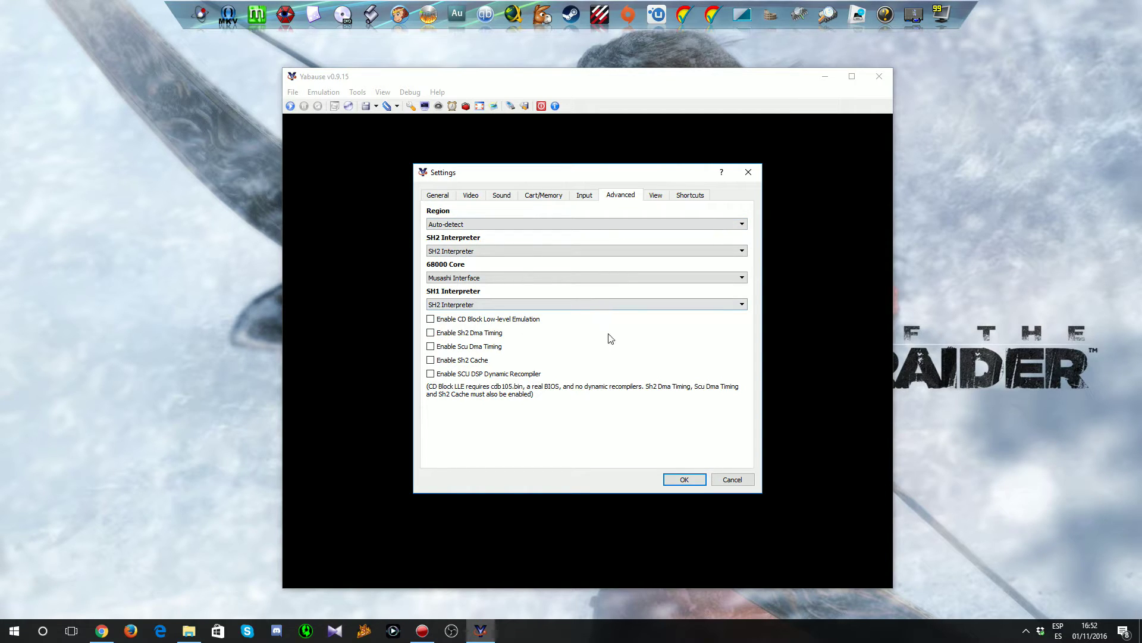
left_click(456, 226)
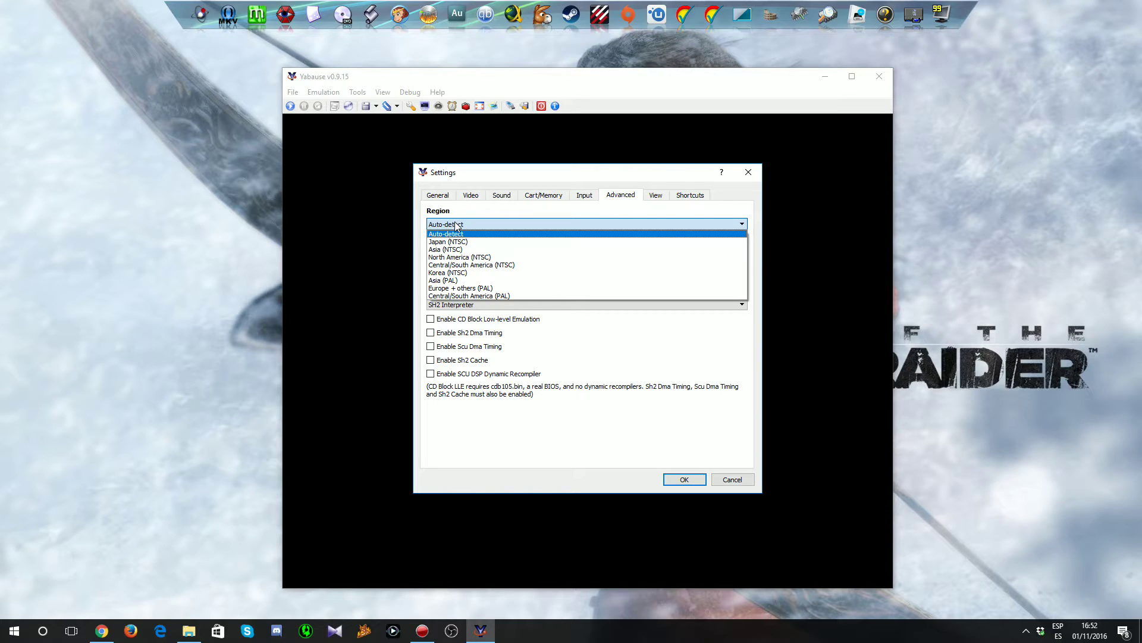
left_click(457, 225)
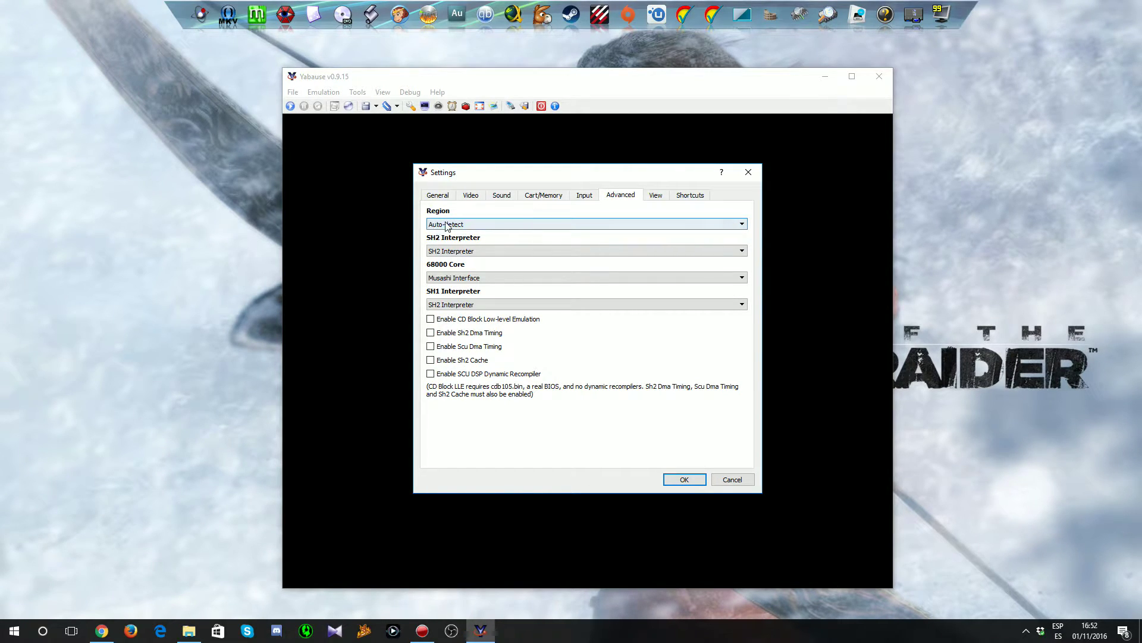
left_click(446, 226)
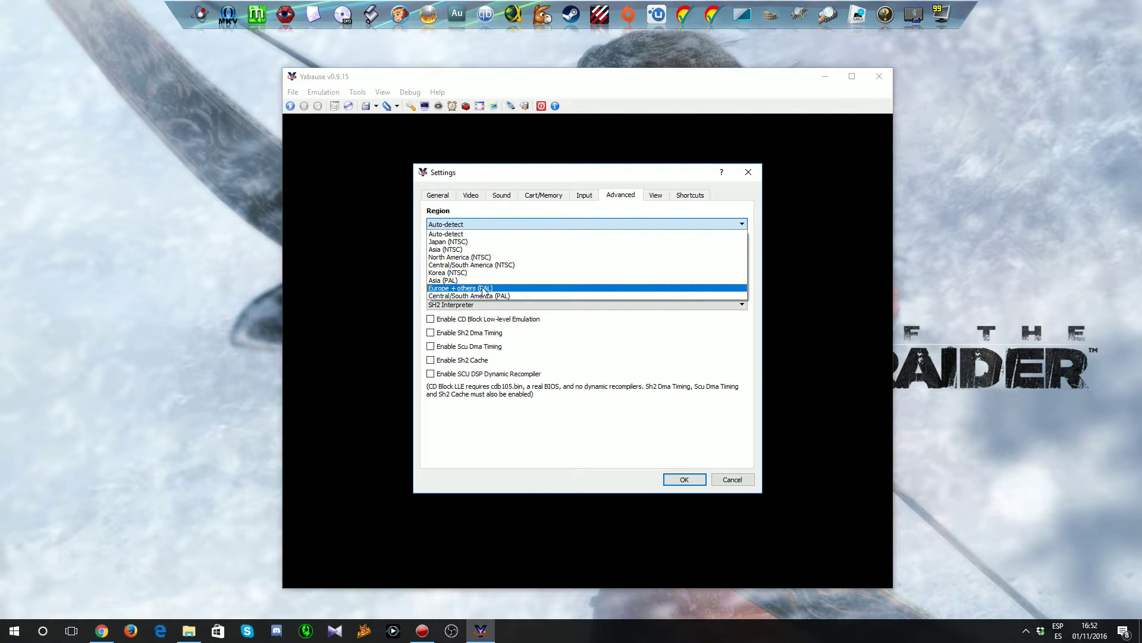
left_click(470, 234)
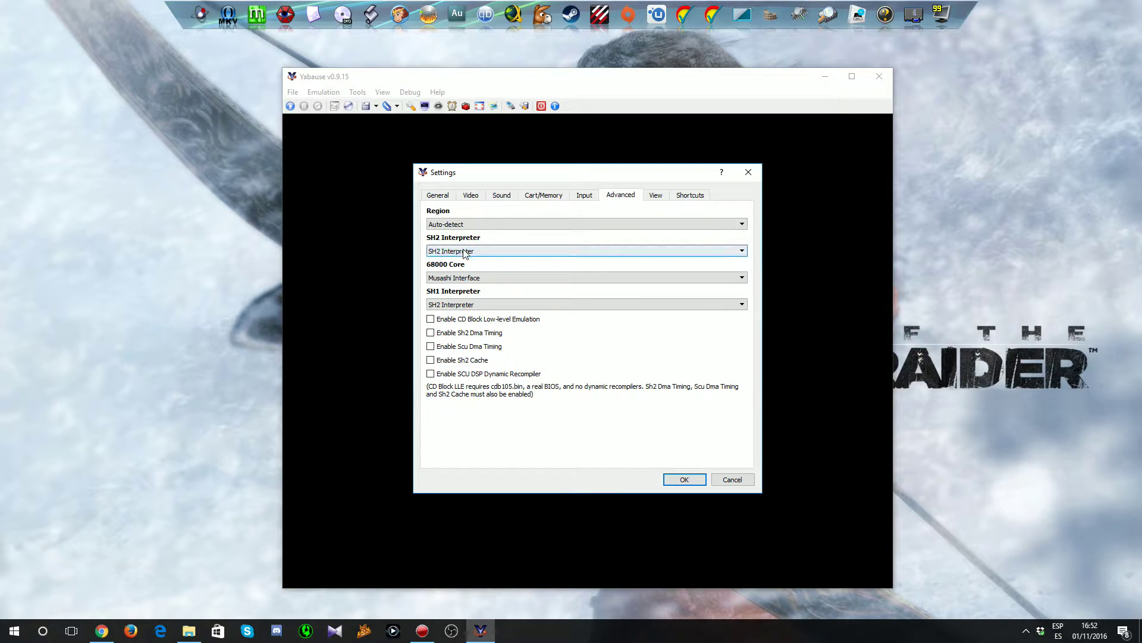
left_click(480, 304)
left_click(481, 303)
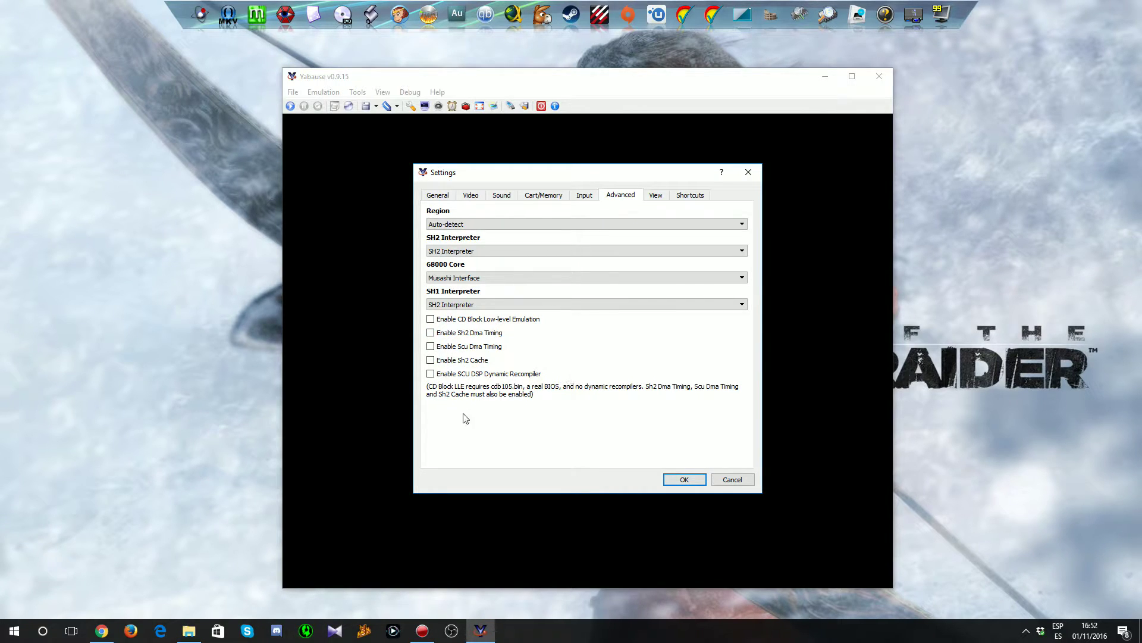
Review the view options and the keyboard shortcut list, and save all the settings.
left_click(656, 197)
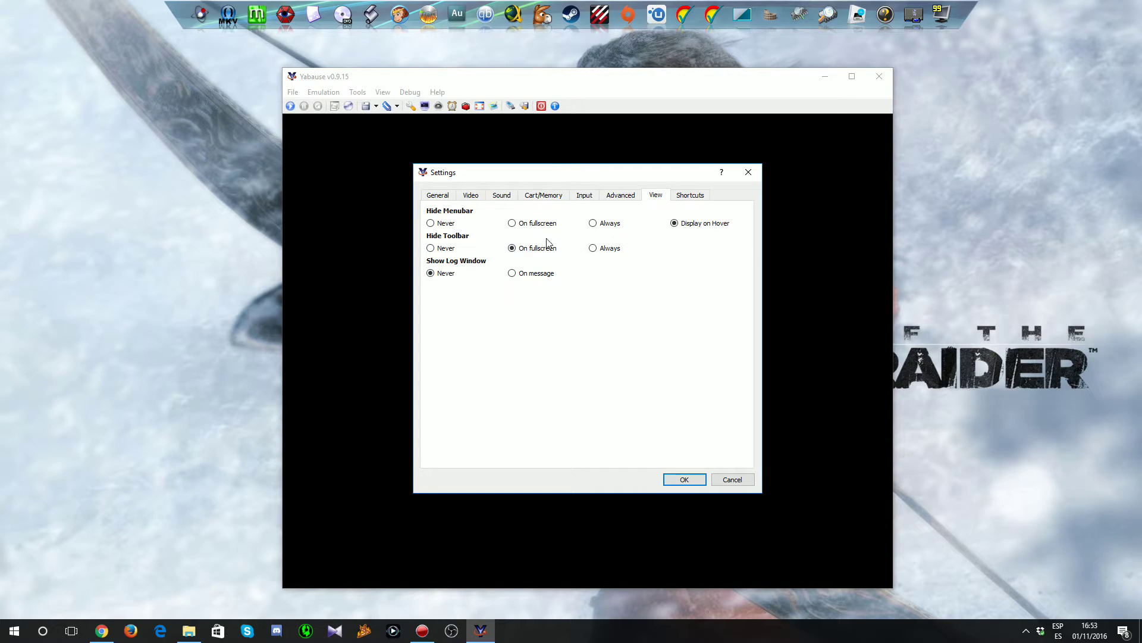
left_click(686, 200)
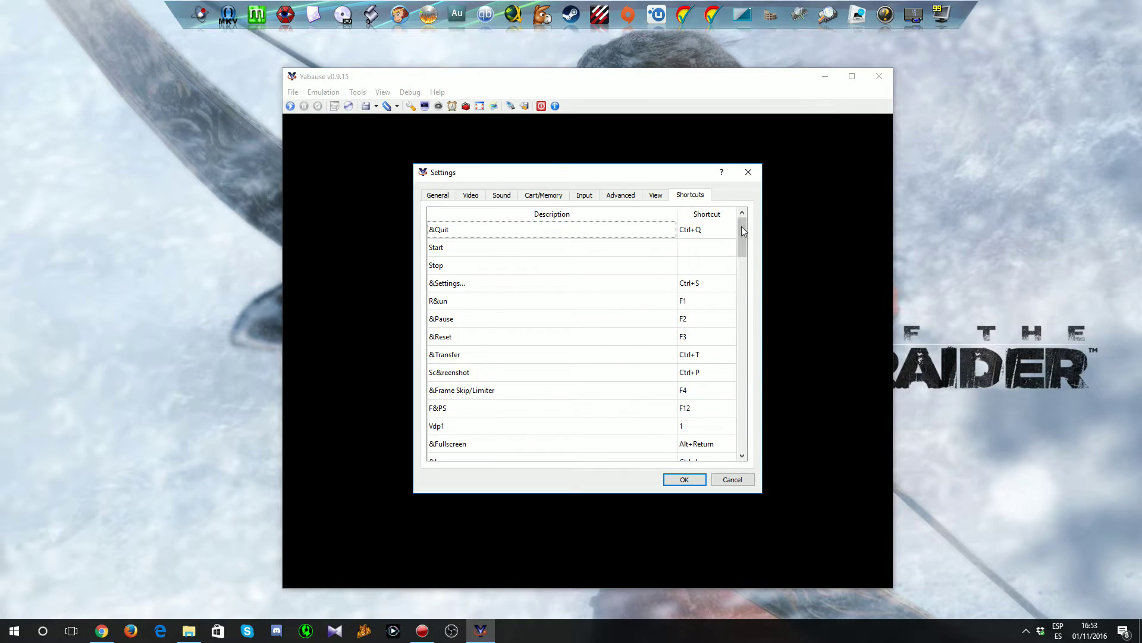
scroll(742, 227, "down", 2)
left_click_drag(759, 256, 735, 233)
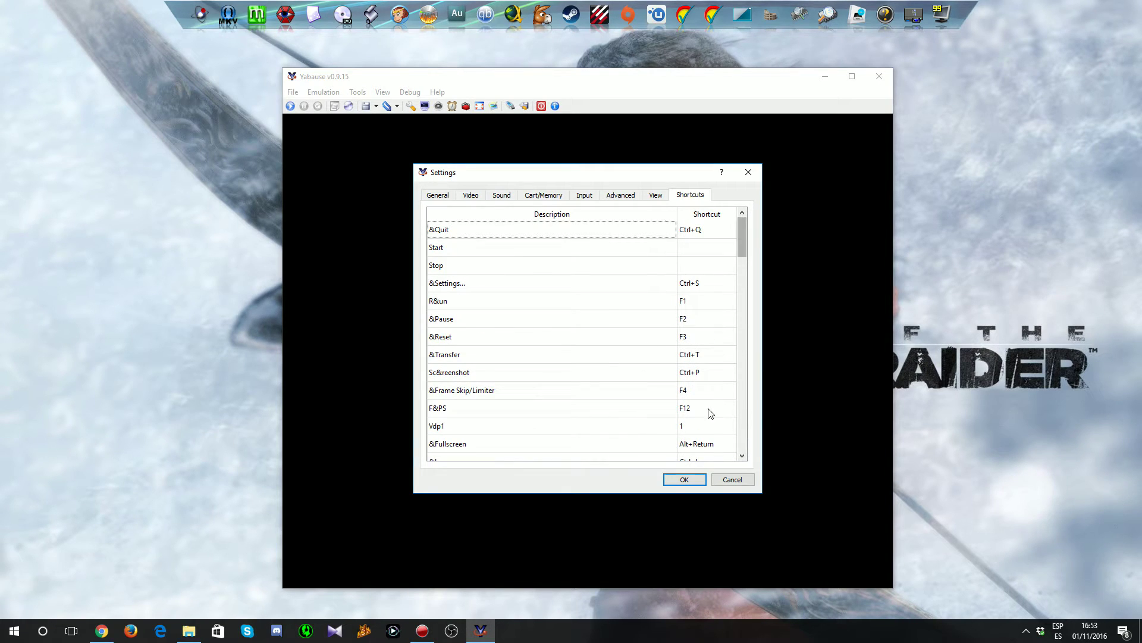
left_click(685, 480)
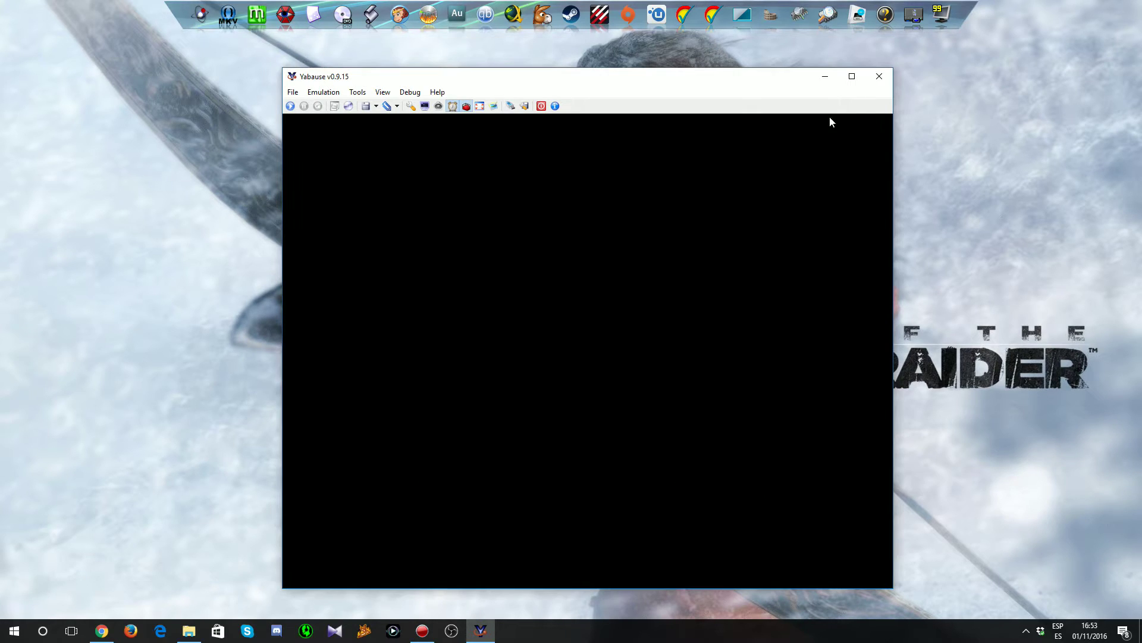
Close Yabause, relaunch yabause.exe from its folder in File Explorer, and minimize the folder window.
left_click(879, 76)
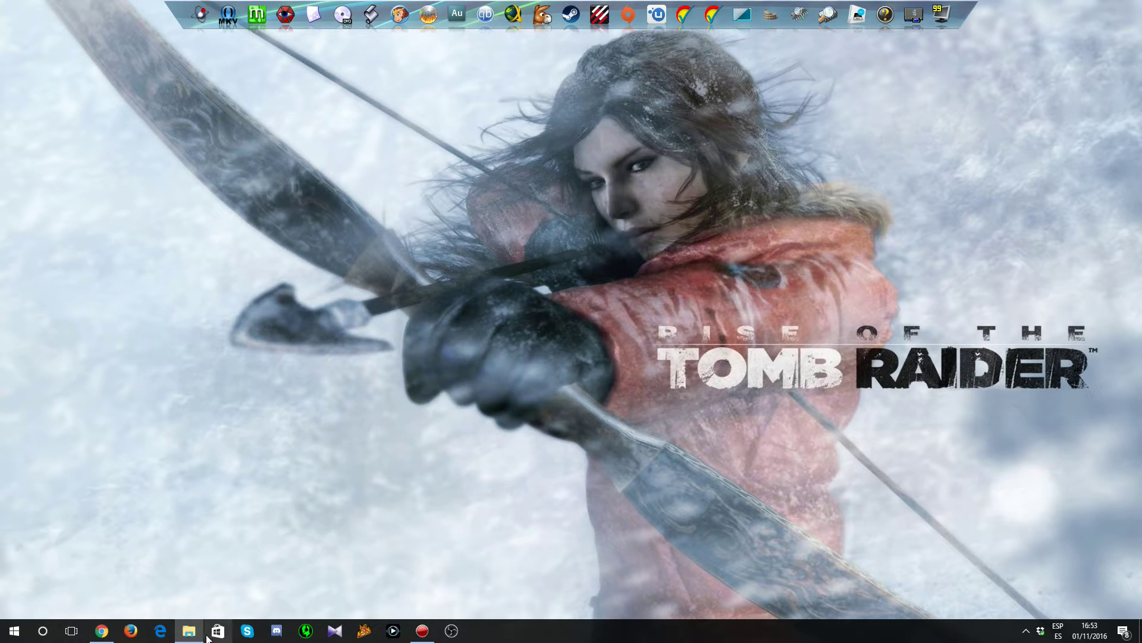
left_click(189, 631)
double_click(278, 598)
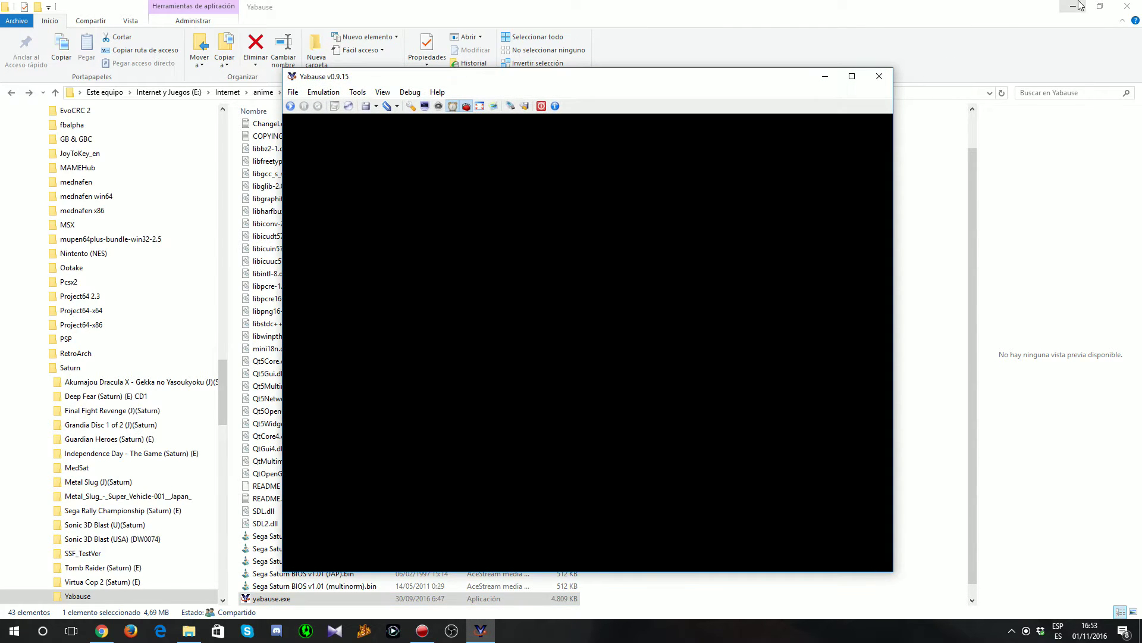
left_click(1072, 6)
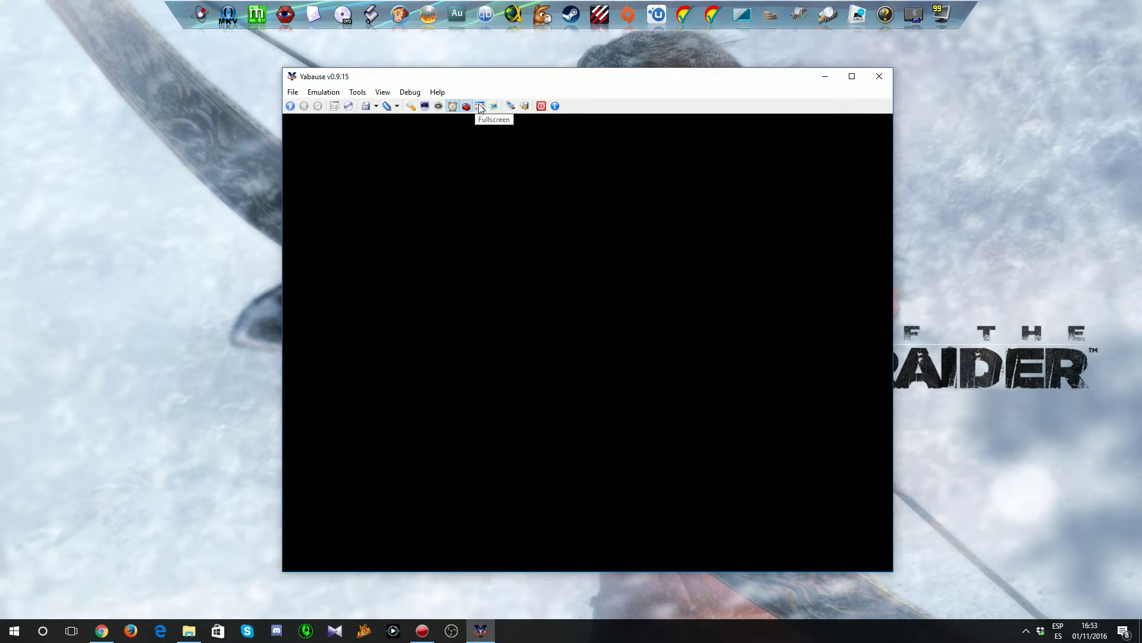
Load the game image Final Fight Revenge (J).cue from its folder inside the Saturn folder.
left_click(293, 92)
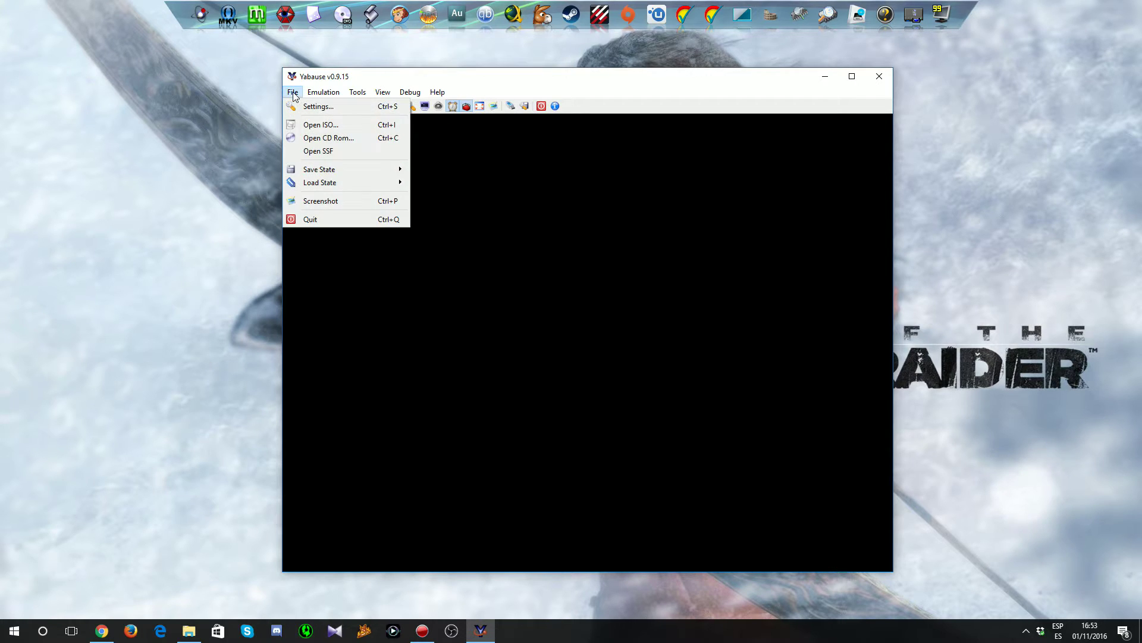
left_click(334, 129)
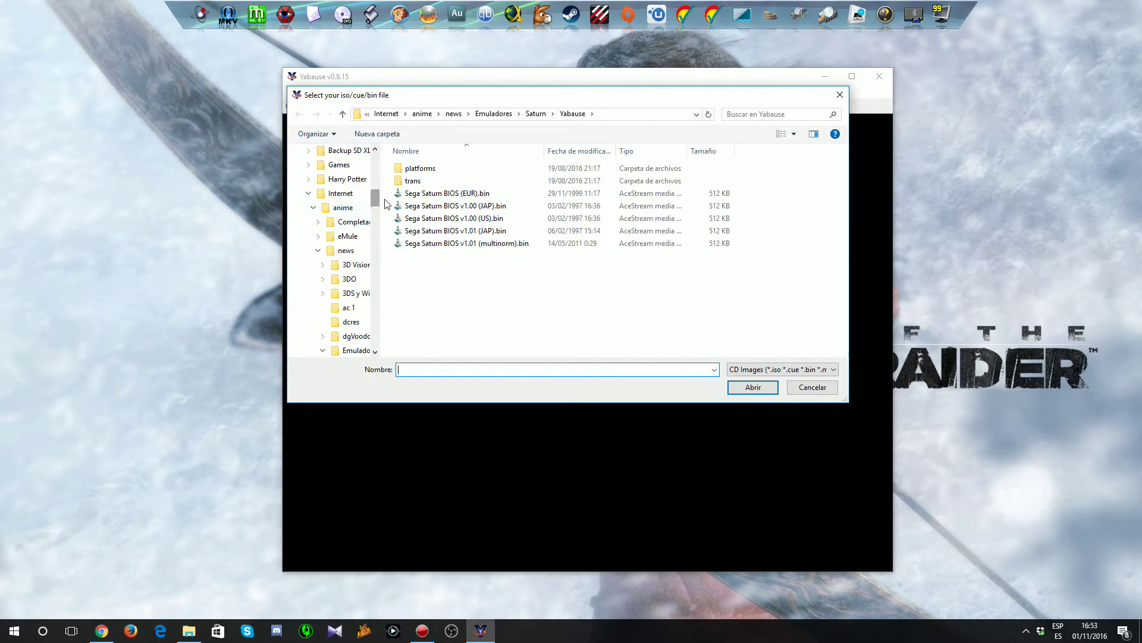
left_click(535, 114)
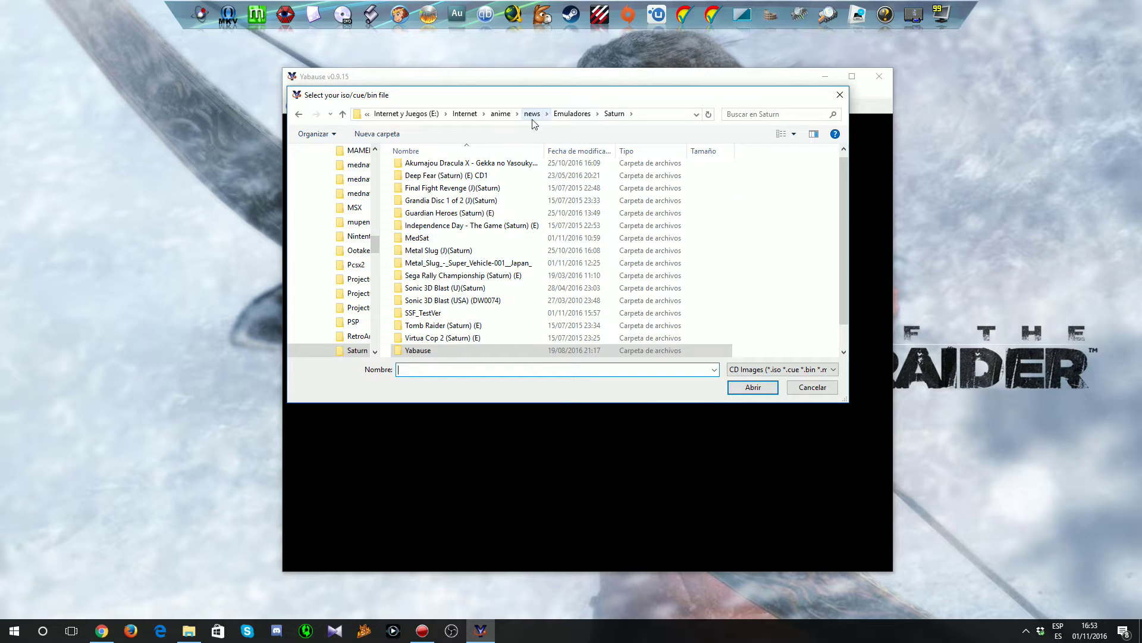
double_click(428, 191)
left_click(458, 189)
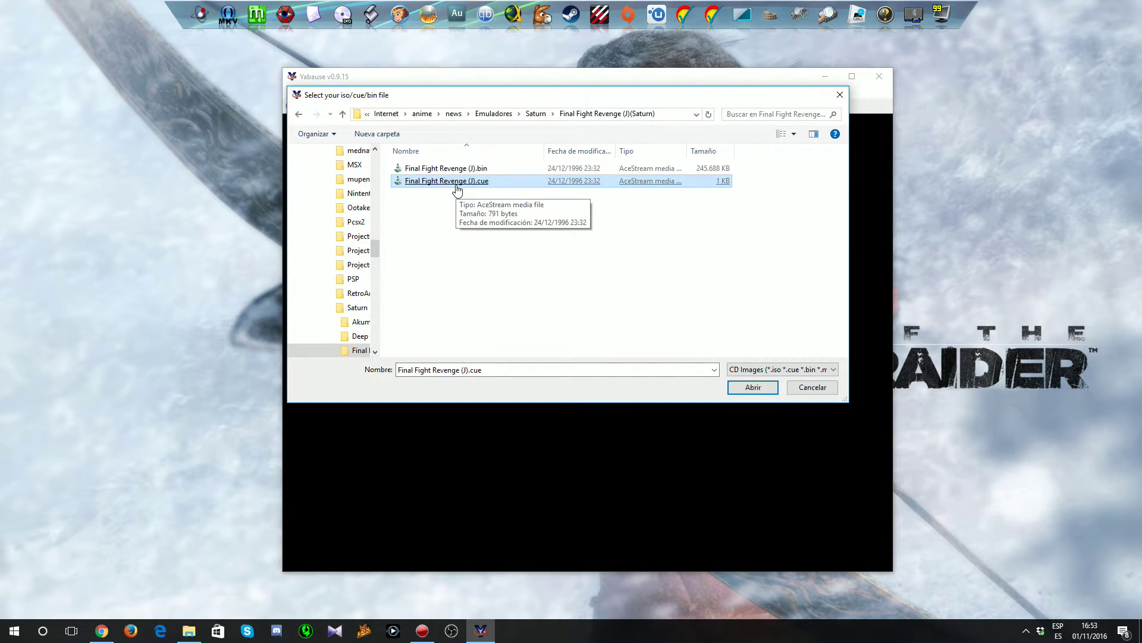
double_click(457, 182)
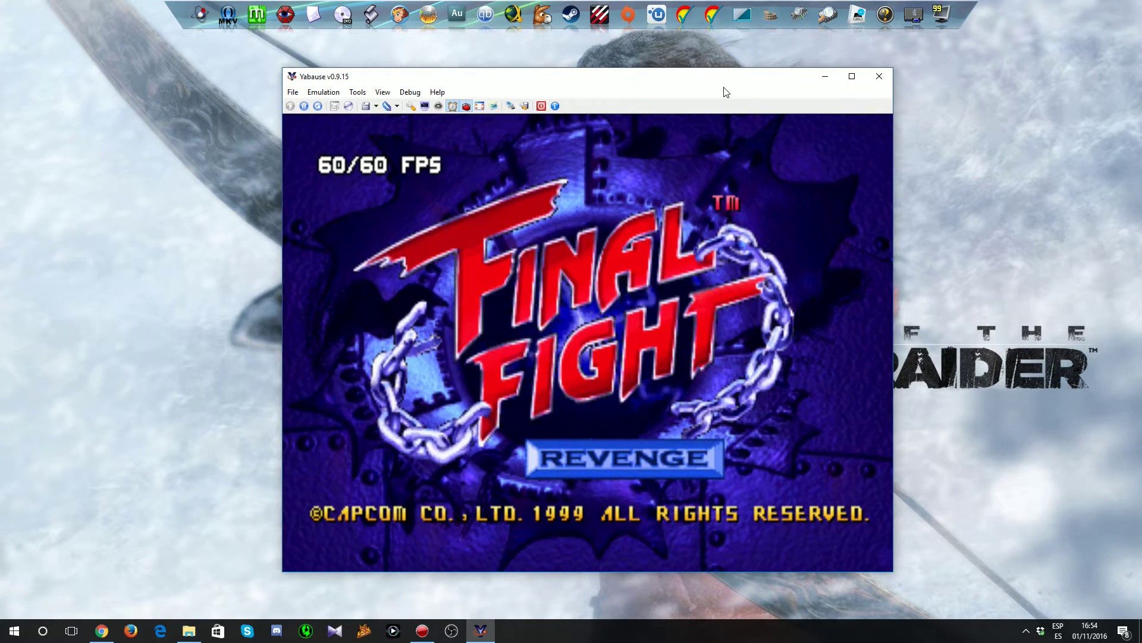
Start Arcade Mode from the Final Fight Revenge title screen and highlight Sodom on the player select screen.
key("Return")
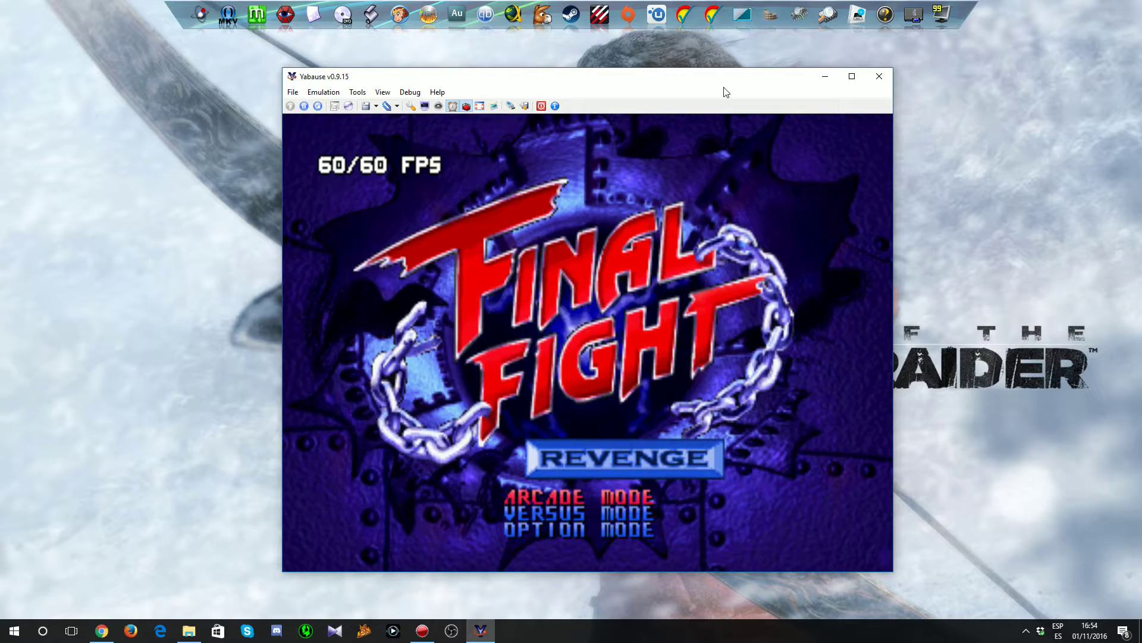
key("Return")
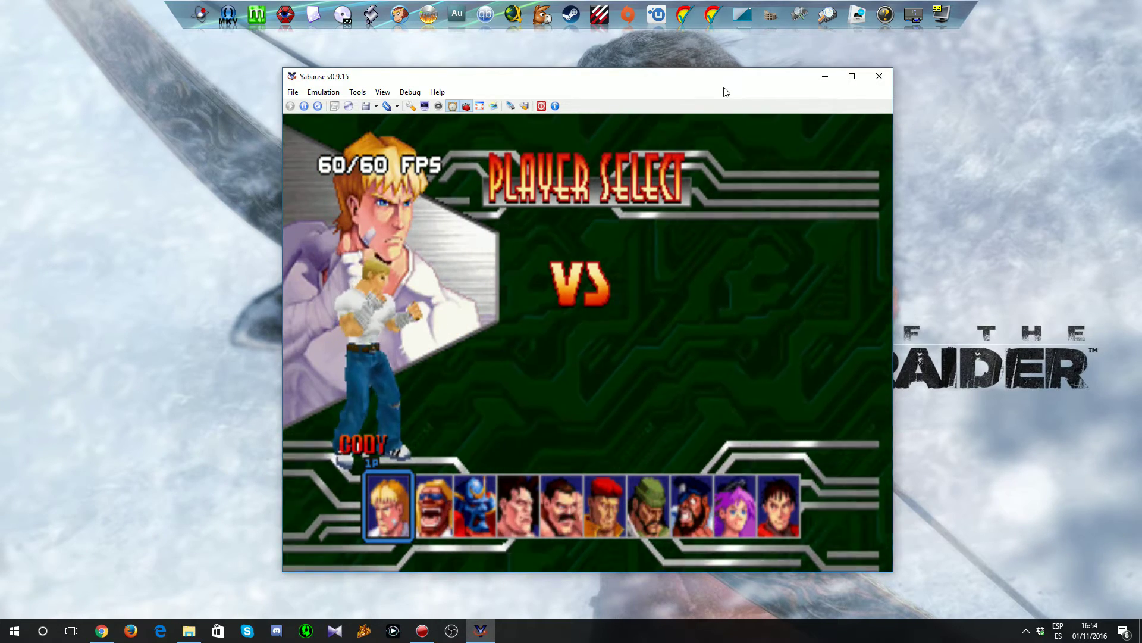
key("Right")
key("Left")
key("Right")
key("Right")
key("Right")
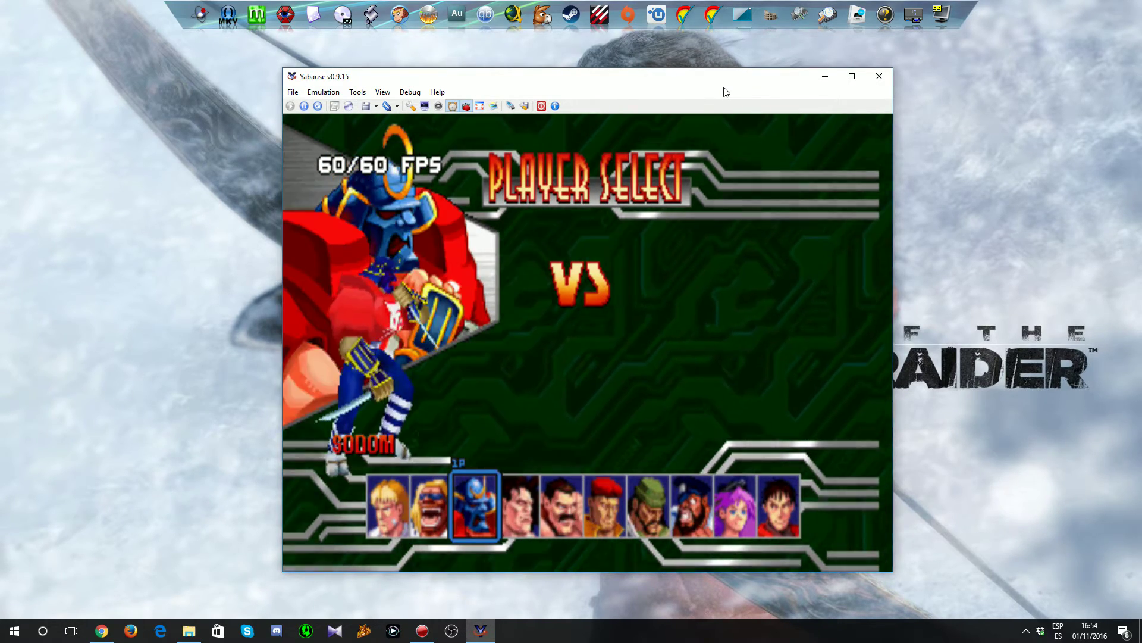
Test the directional controls by moving back and forth among the fighters, including Sodom, Andore and Haggar, and return to Cody.
key("Right")
key("Left")
key("Left")
key("Left")
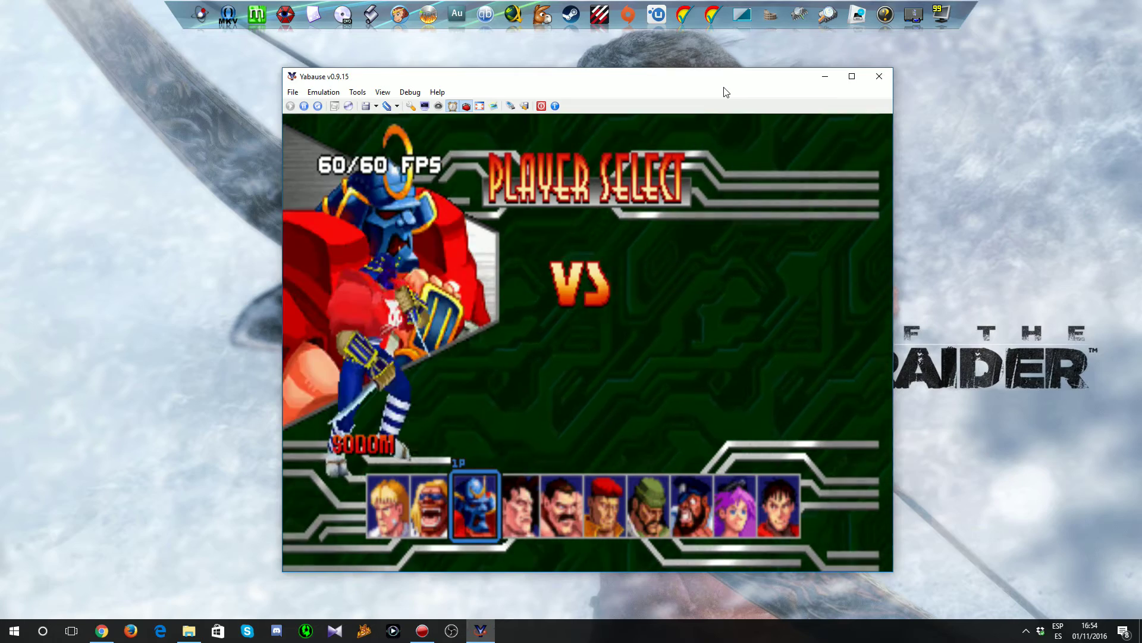
key("Left")
key("Right")
key("Left")
key("Right")
key("Left")
key("Right")
key("Left")
key("Right")
key("Left")
key("Right")
key("Right")
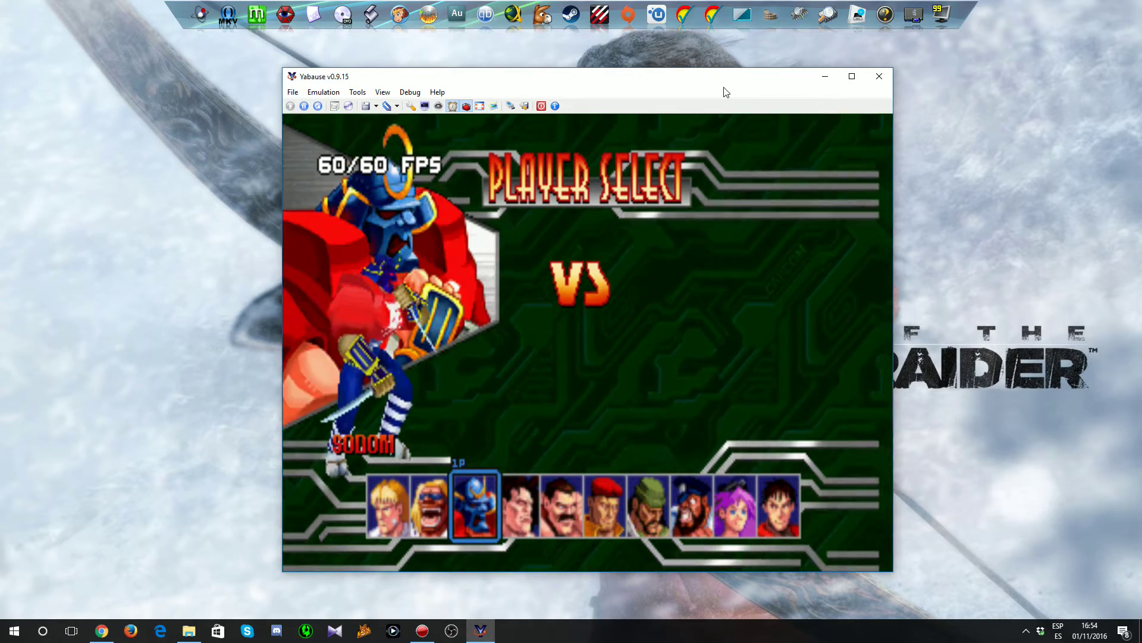
key("Right")
key("Left")
key("Right")
key("Left")
key("Right")
key("Left")
key("Right")
key("Left")
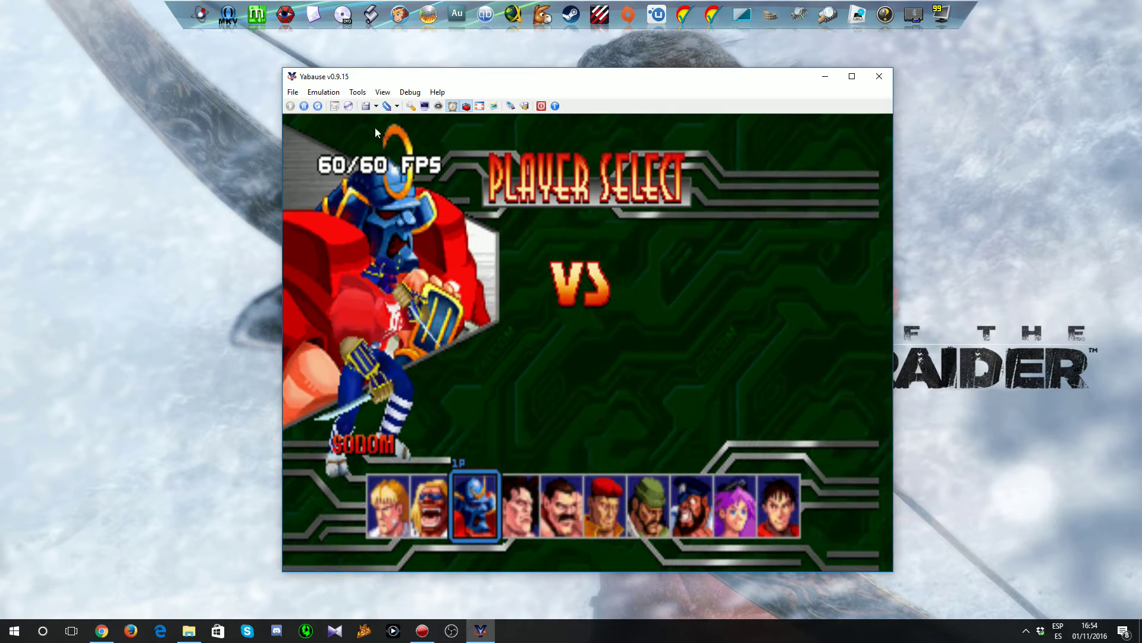
key("Right")
key("Left")
key("Right")
key("Left")
key("Right")
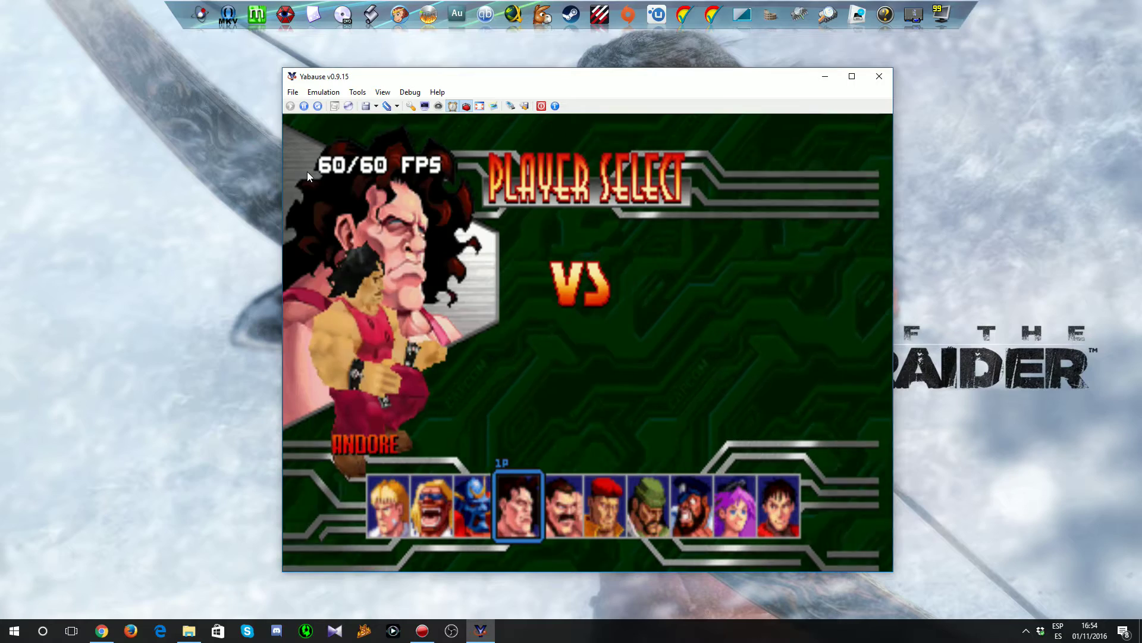
key("Right")
key("Right")
key("Left")
key("Right")
key("Left")
key("Left")
key("Left")
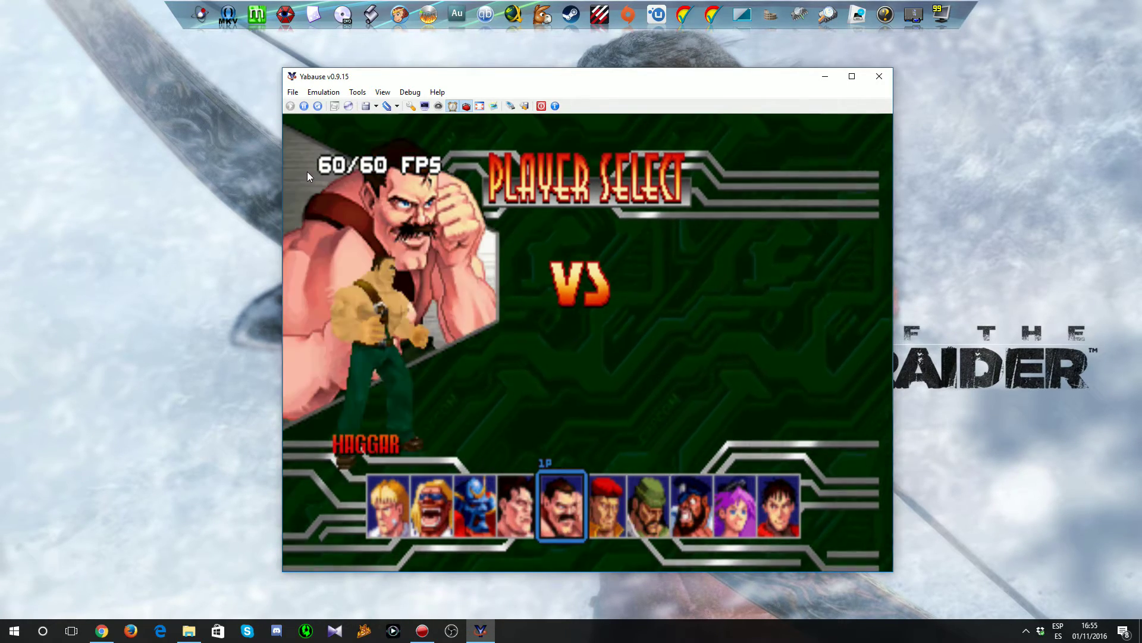
key("Right")
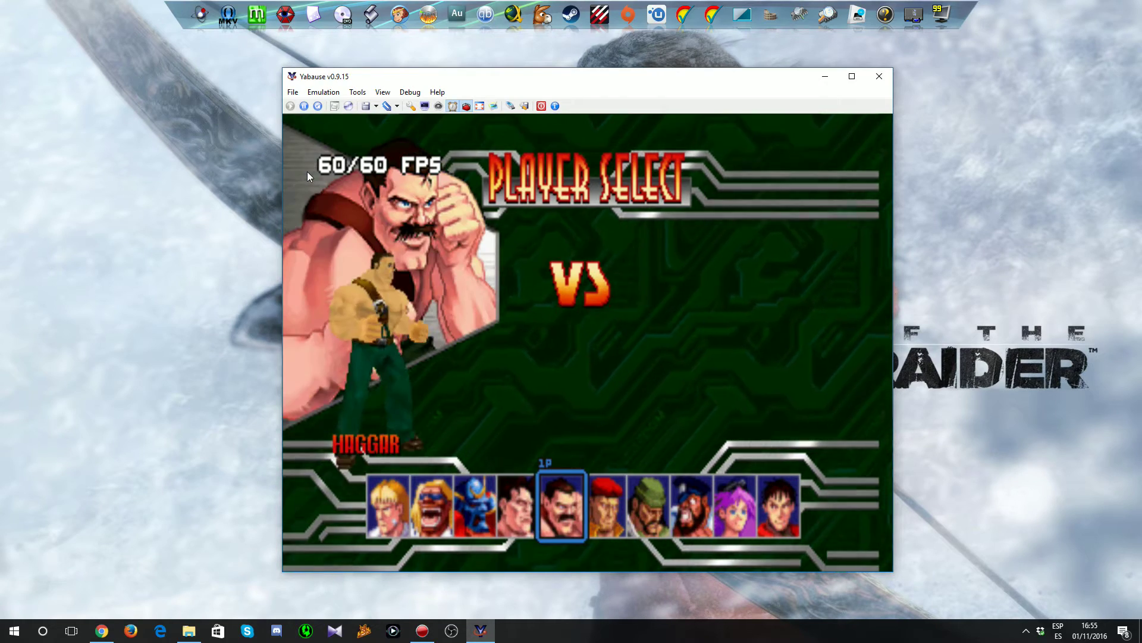
key("Left")
key("Right")
key("Left")
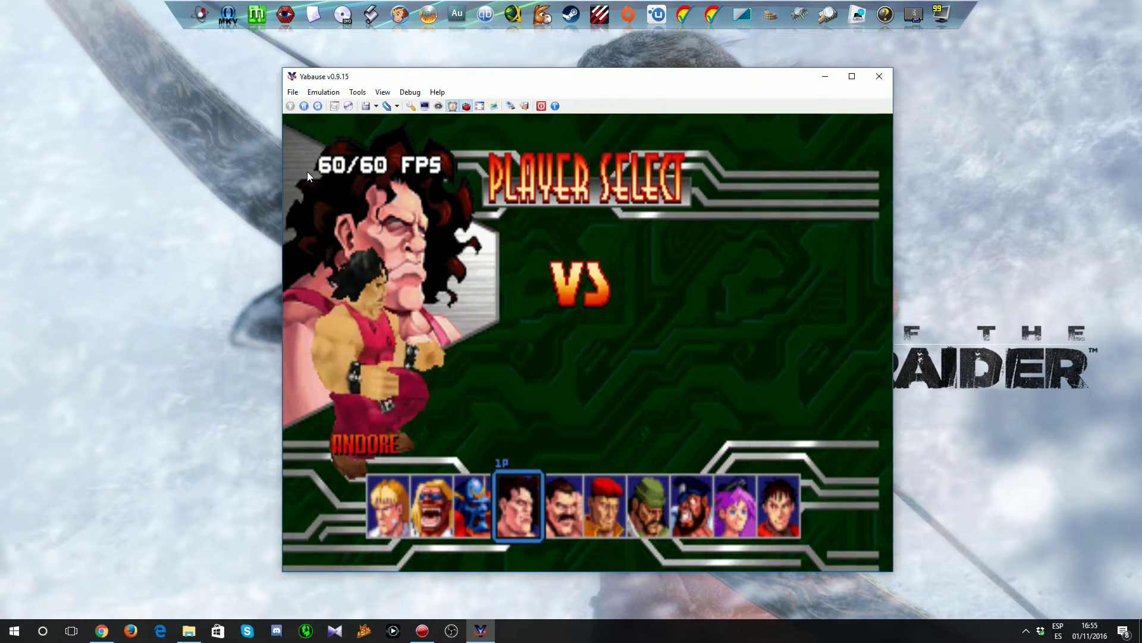
key("Left")
key("Left")
key("Left")
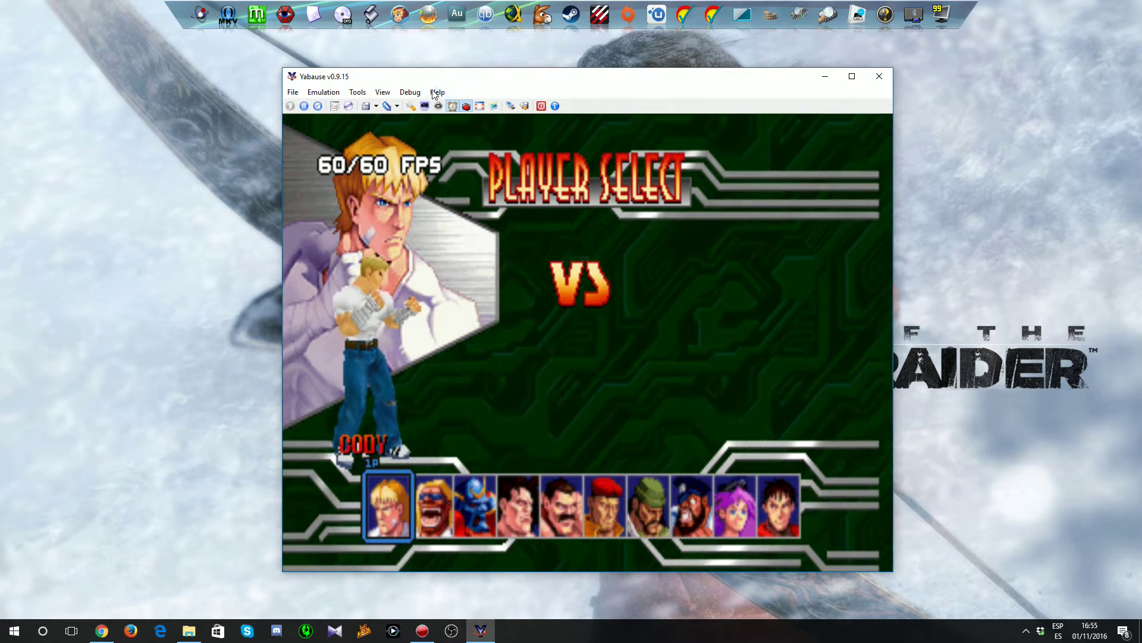
Review the advanced emulation settings and close them without making changes.
left_click(410, 107)
left_click(621, 188)
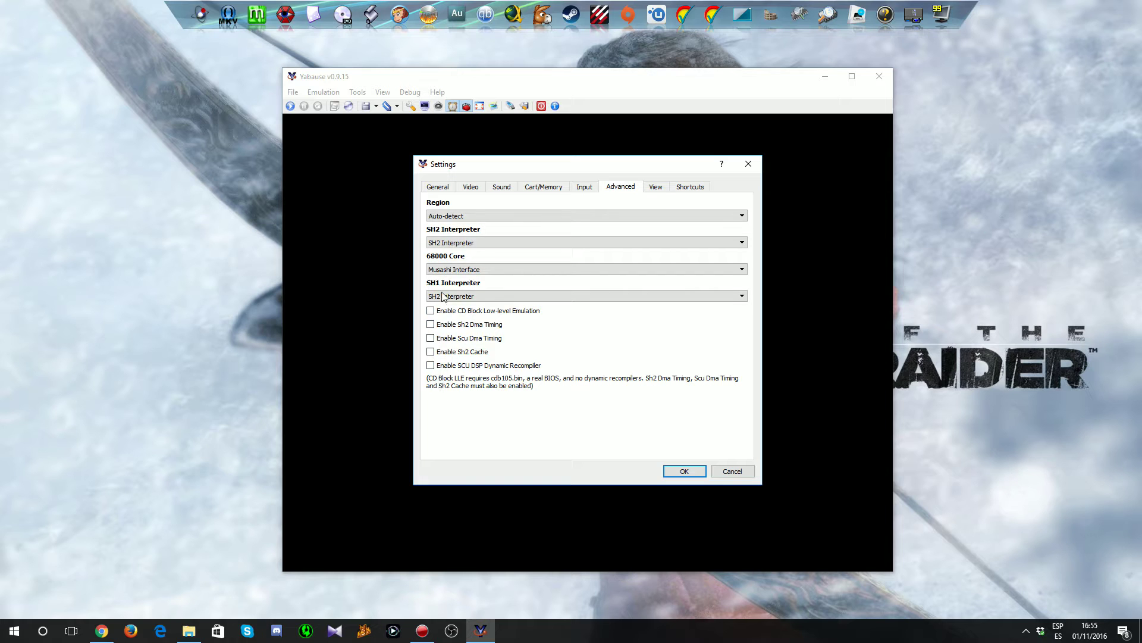
left_click(739, 469)
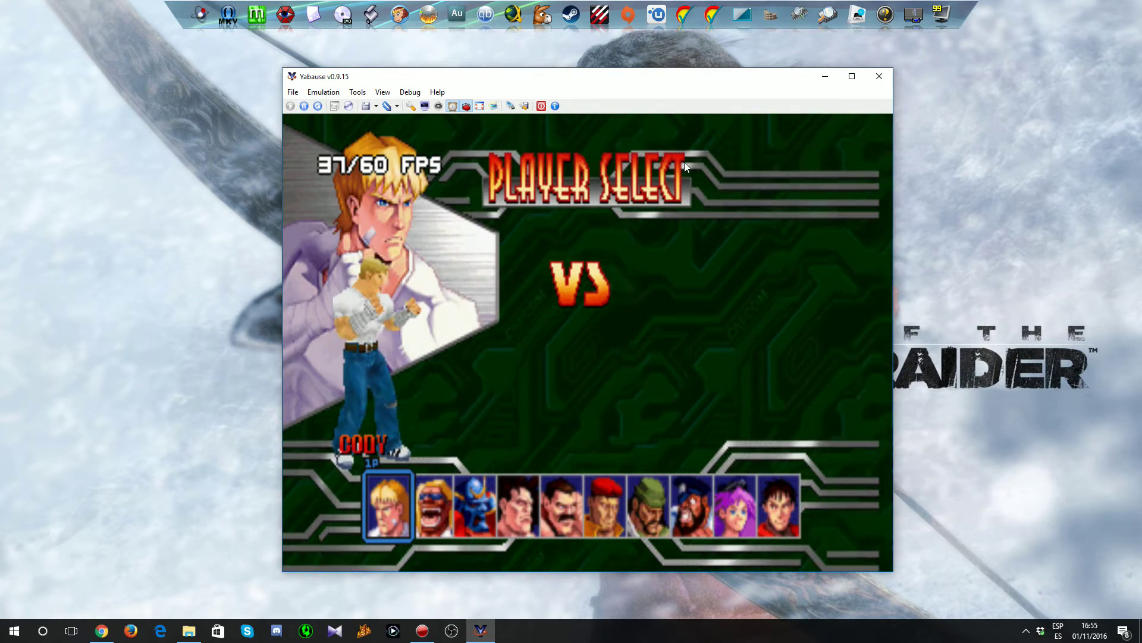